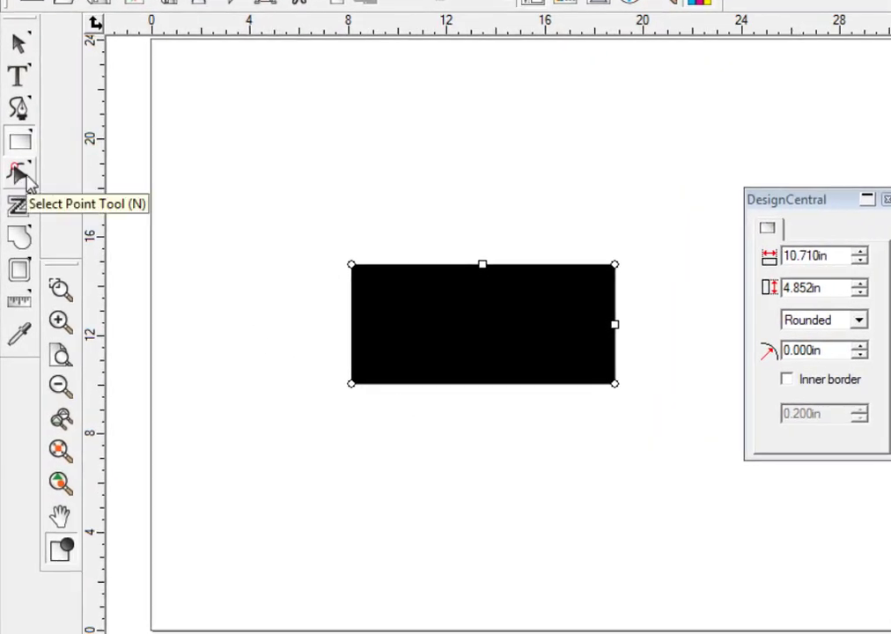
Select the black rectangle and display the Path Edit toolbar in the workspace
{"action": "left_click", "coordinate": [22, 175]}
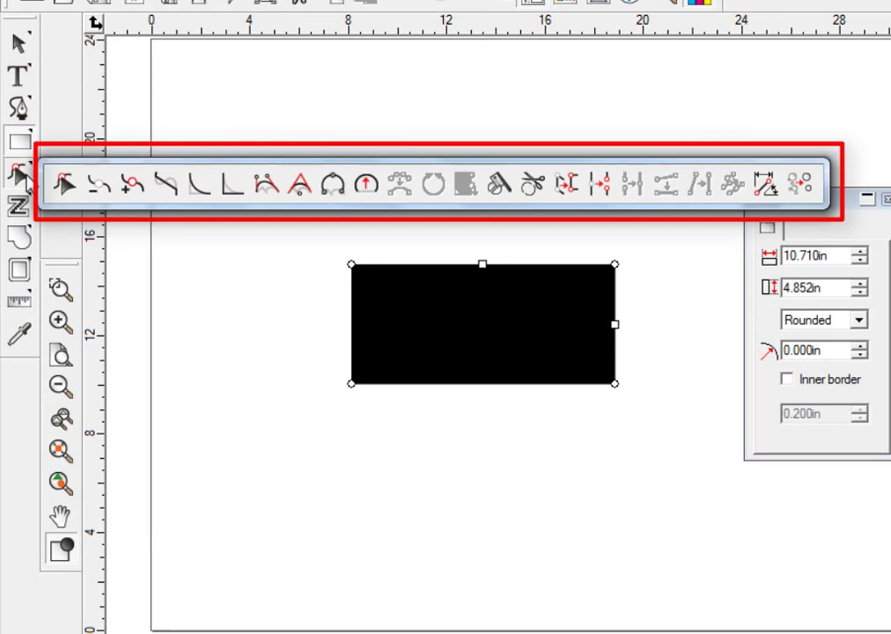
{"action": "left_click", "coordinate": [26, 180]}
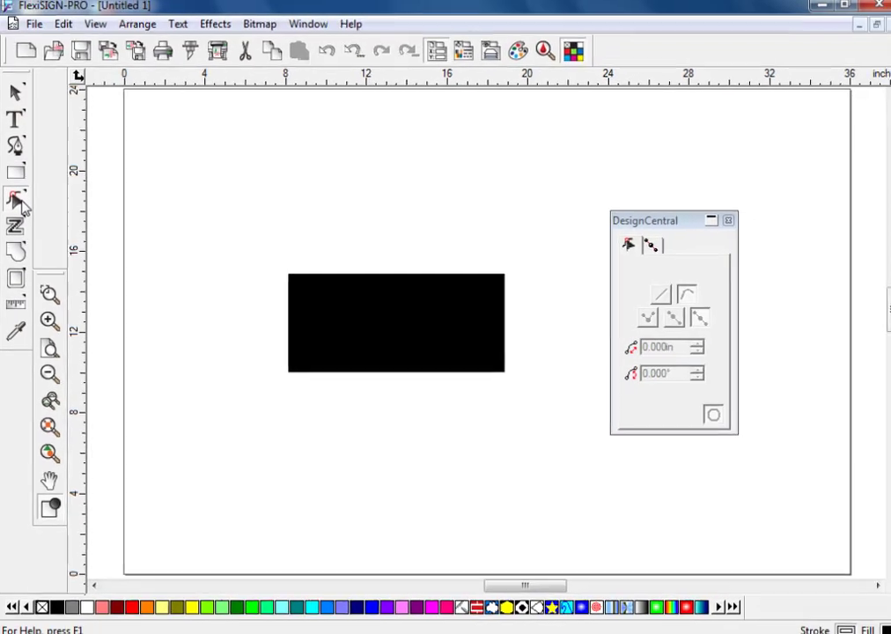
{"action": "left_click", "coordinate": [17, 96]}
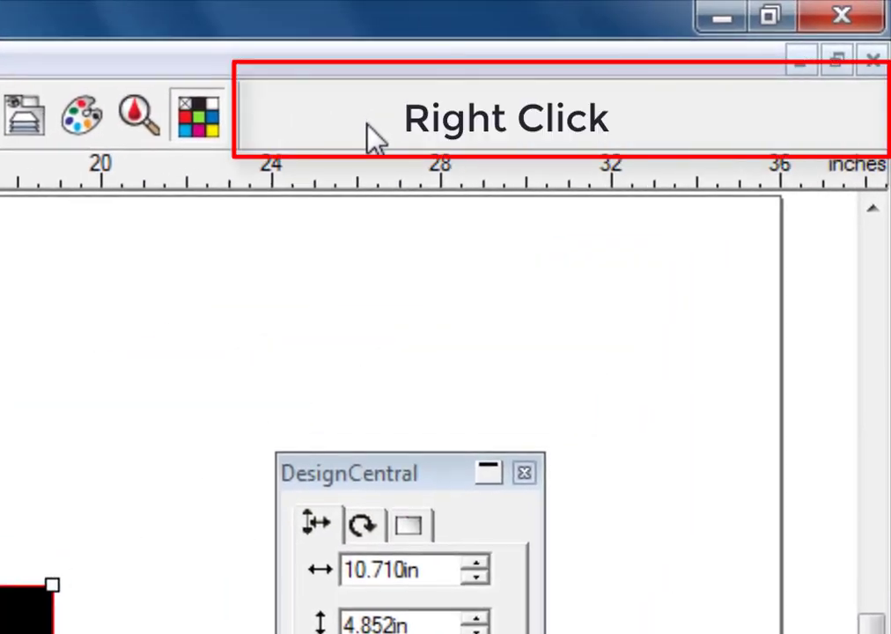
{"action": "right_click", "coordinate": [367, 125]}
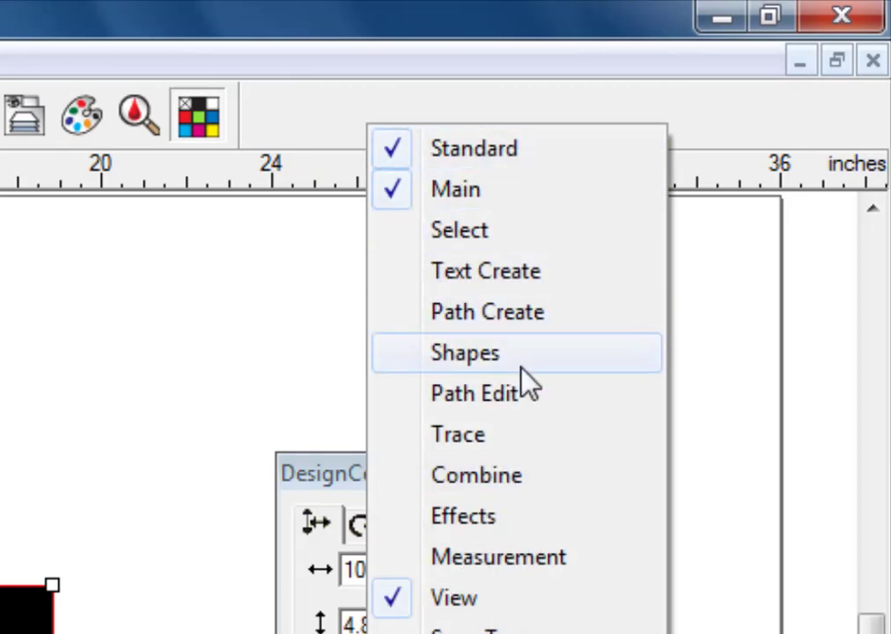
{"action": "left_click", "coordinate": [557, 405]}
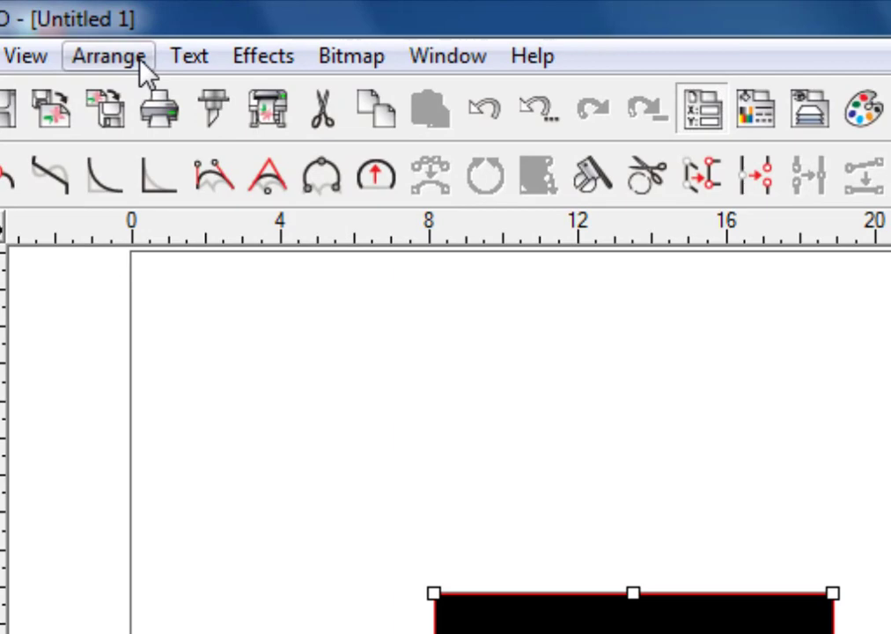
Convert the selected black rectangle to outlines so its path points can be edited
{"action": "left_click", "coordinate": [140, 67]}
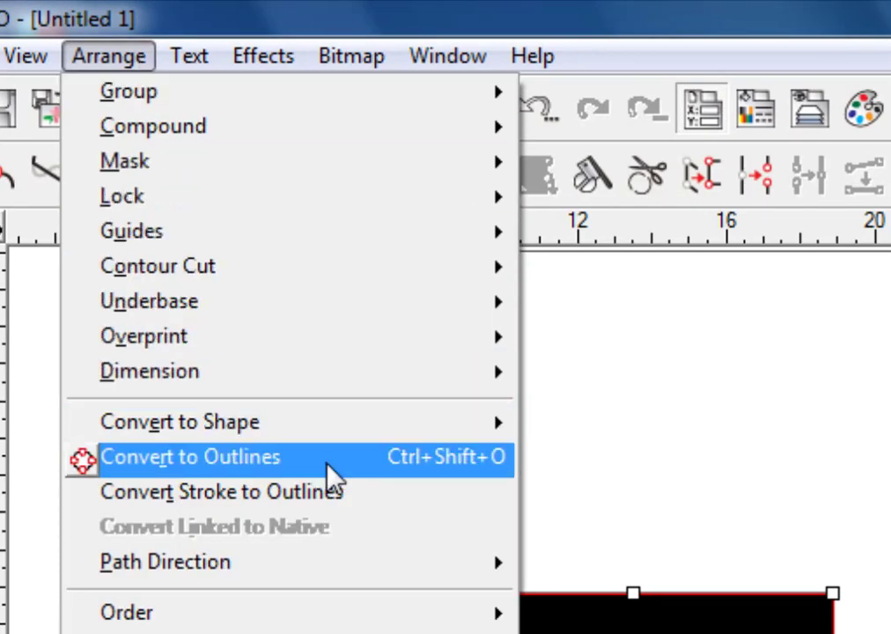
{"action": "key", "text": "v"}
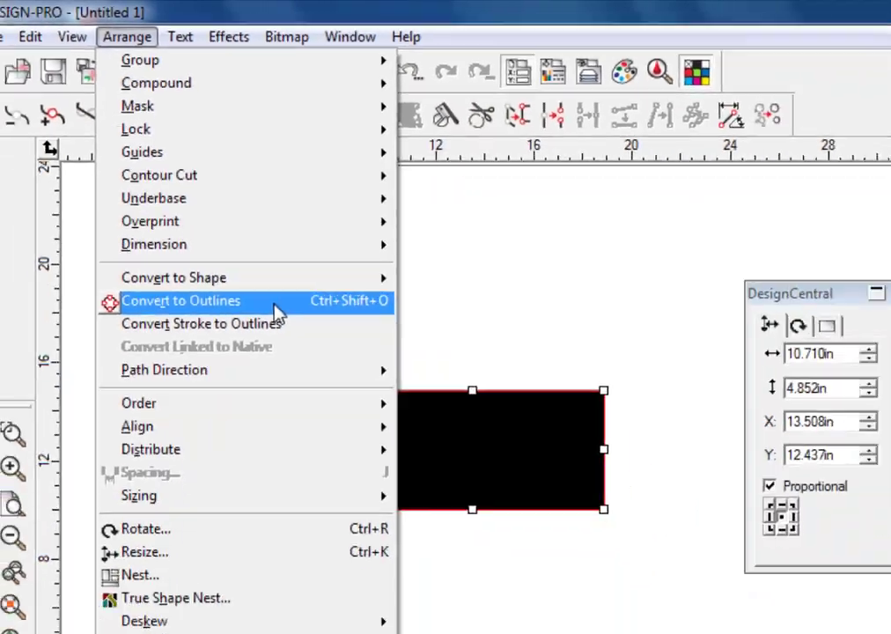
{"action": "left_click", "coordinate": [339, 471]}
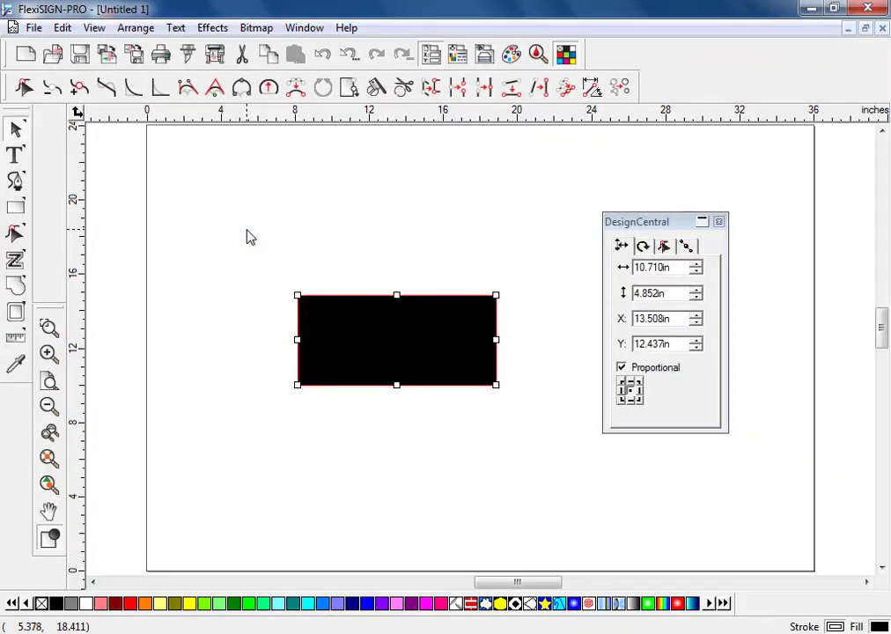
Remove the lower-left corner point from the outlined rectangle's path, then reselect the shape
{"action": "left_click", "coordinate": [60, 102]}
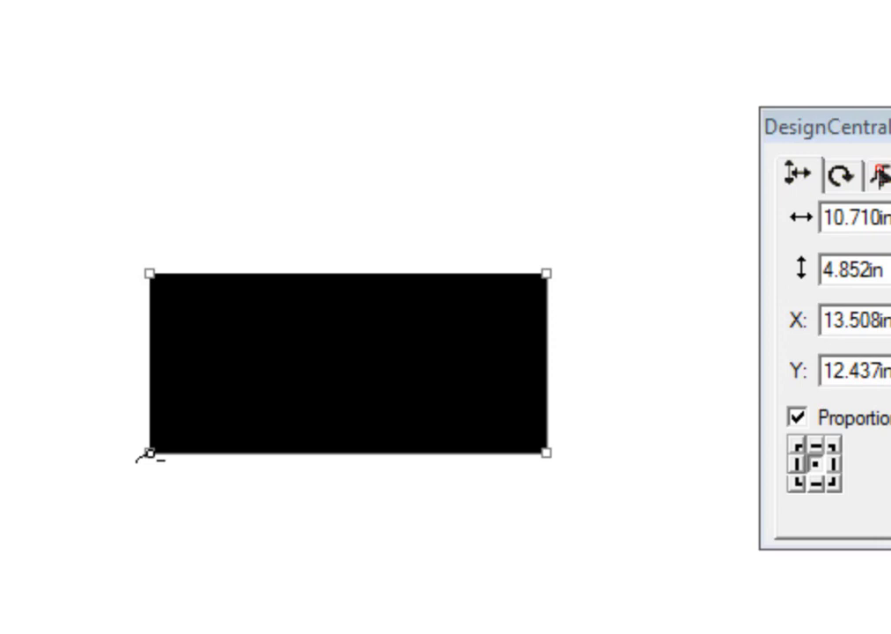
{"action": "left_click", "coordinate": [149, 452]}
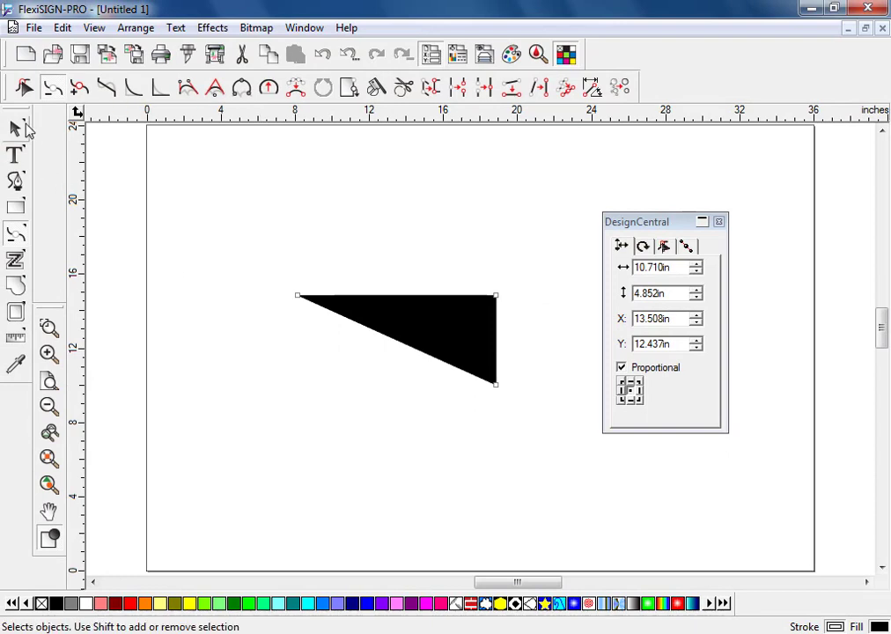
{"action": "left_click", "coordinate": [19, 127]}
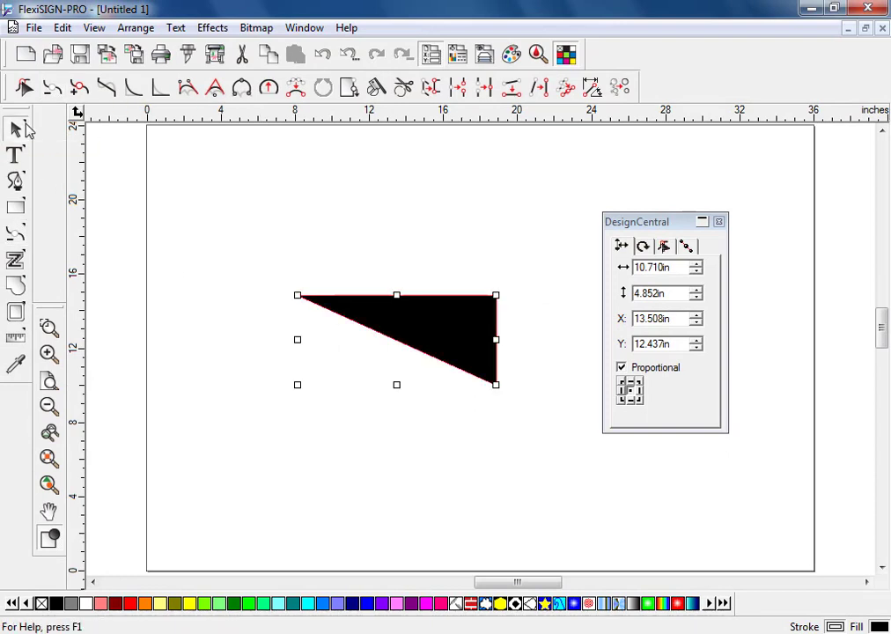
Add a point near the middle of the triangle's diagonal edge
{"action": "left_click", "coordinate": [86, 98]}
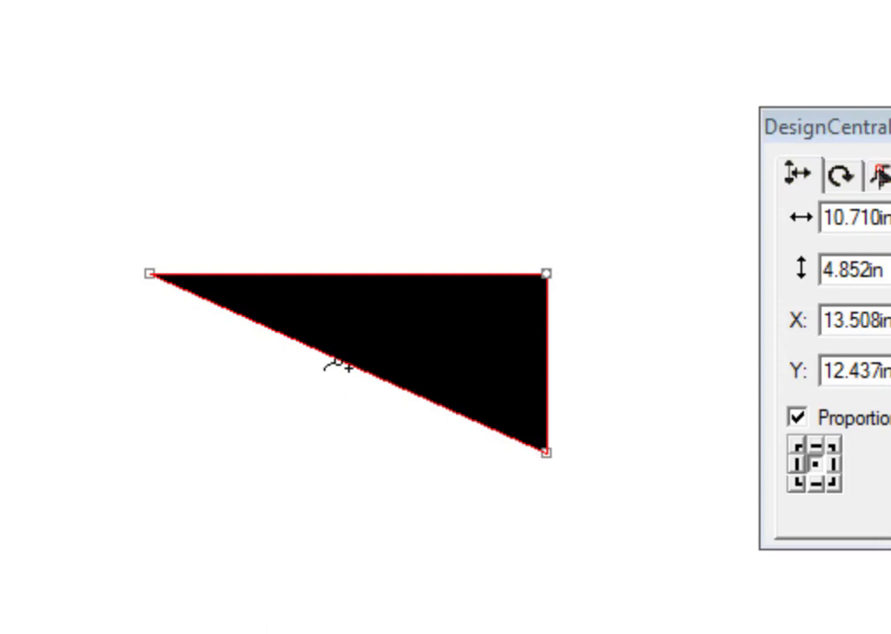
{"action": "left_click", "coordinate": [337, 359]}
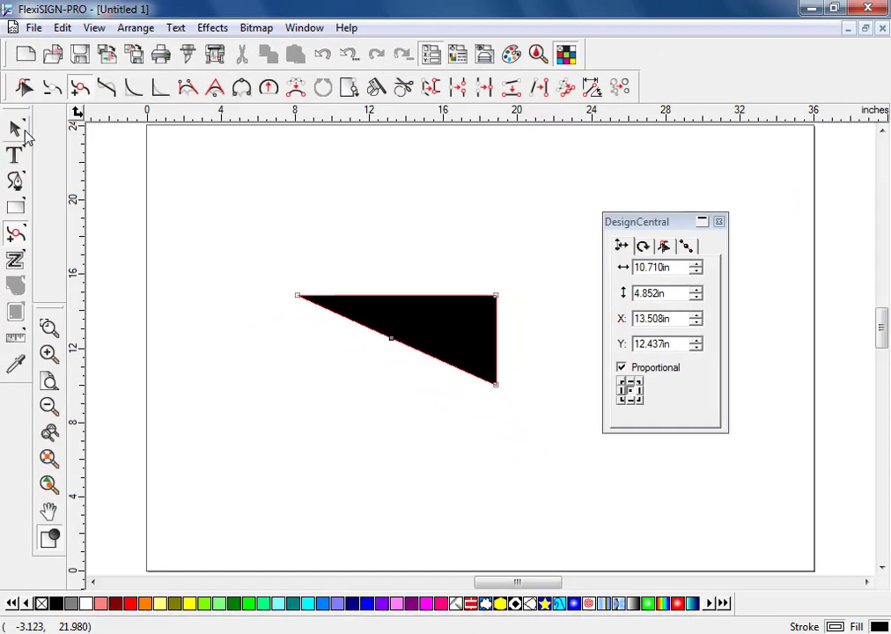
{"action": "left_click", "coordinate": [24, 132]}
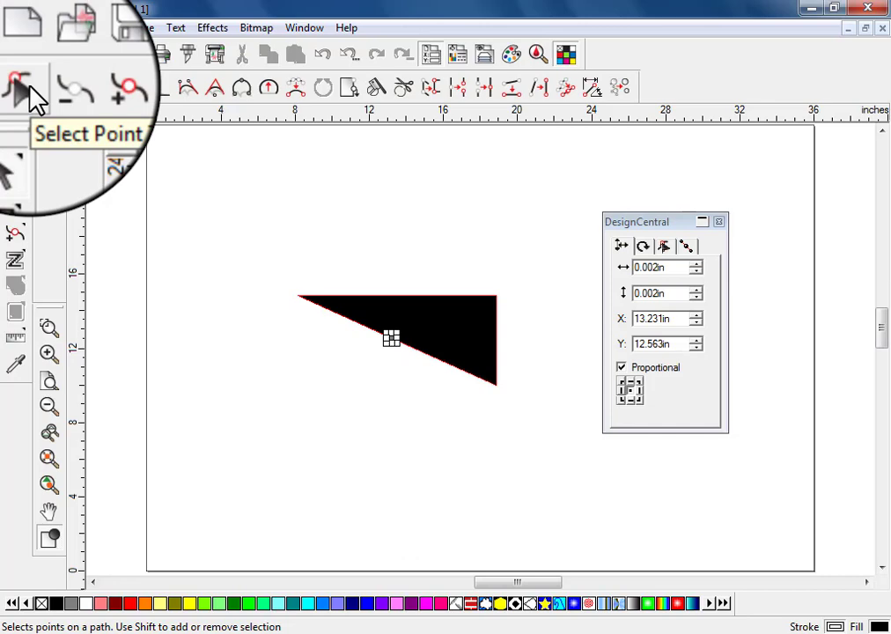
Move the added point to the former lower-left corner to restore a roughly rectangular shape, and deselect it
{"action": "left_click", "coordinate": [24, 88]}
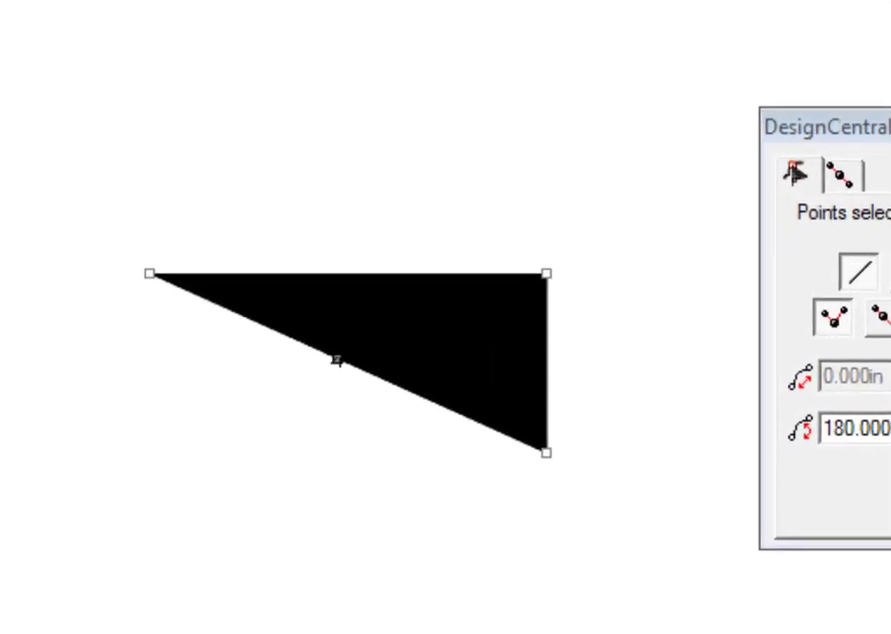
{"action": "left_click_drag", "start_coordinate": [336, 359], "coordinate": [145, 447]}
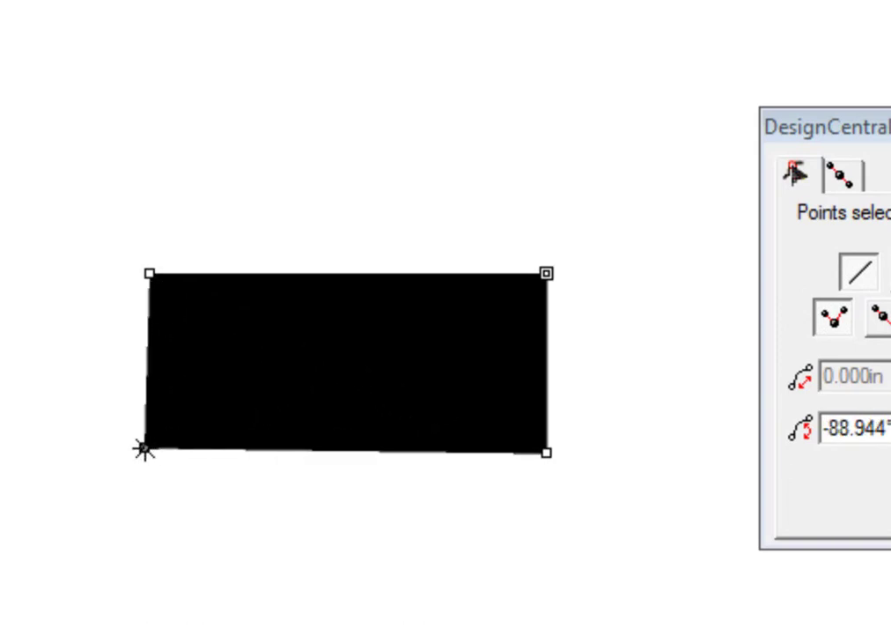
{"action": "left_click", "coordinate": [238, 534]}
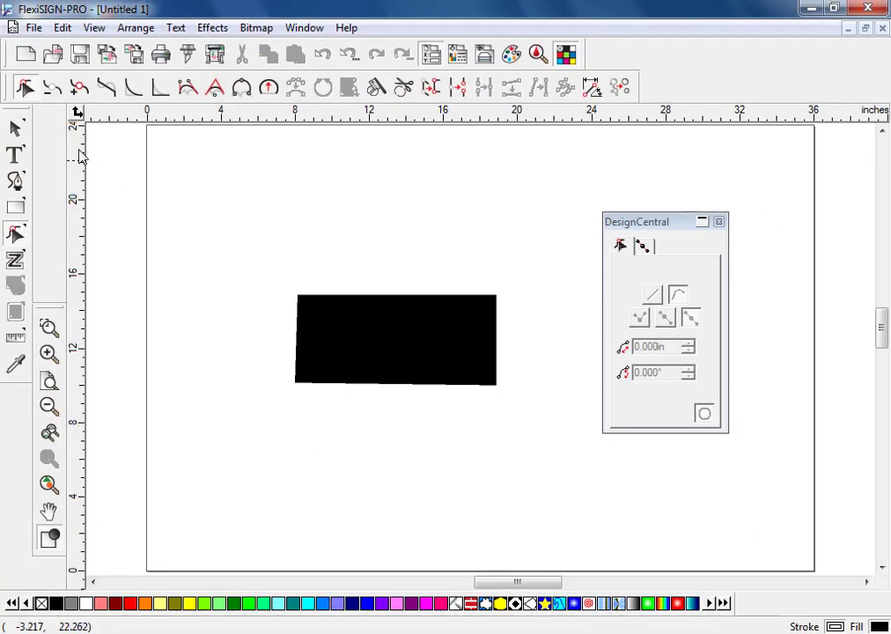
{"action": "left_click", "coordinate": [16, 129]}
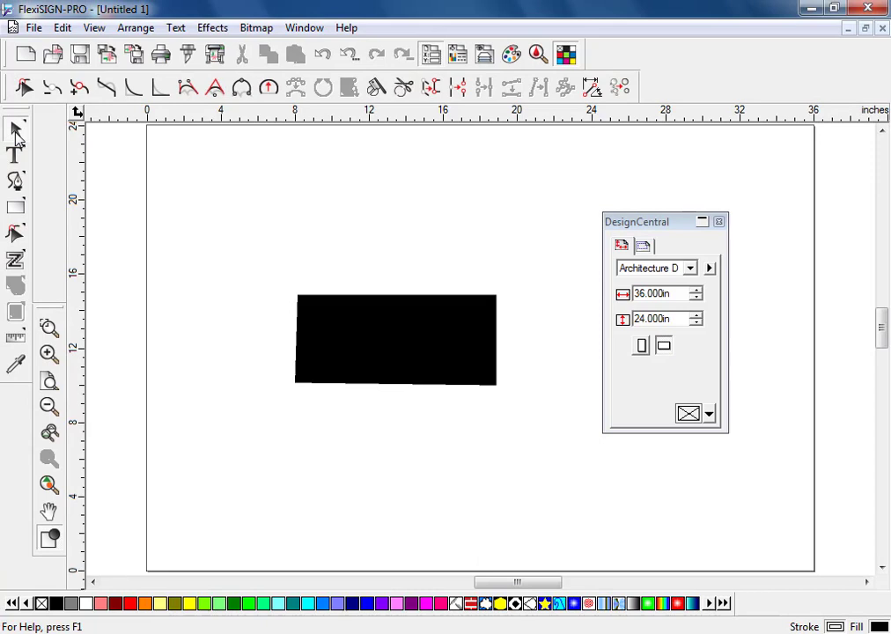
Delete the edited black four-sided shape from the page
{"action": "left_click_drag", "start_coordinate": [205, 220], "coordinate": [541, 438]}
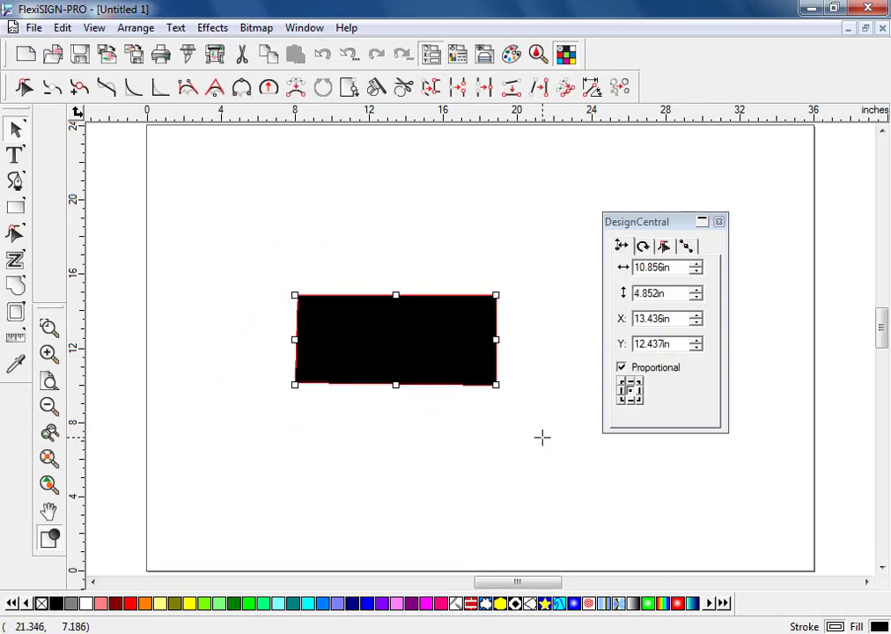
{"action": "key", "text": "Delete"}
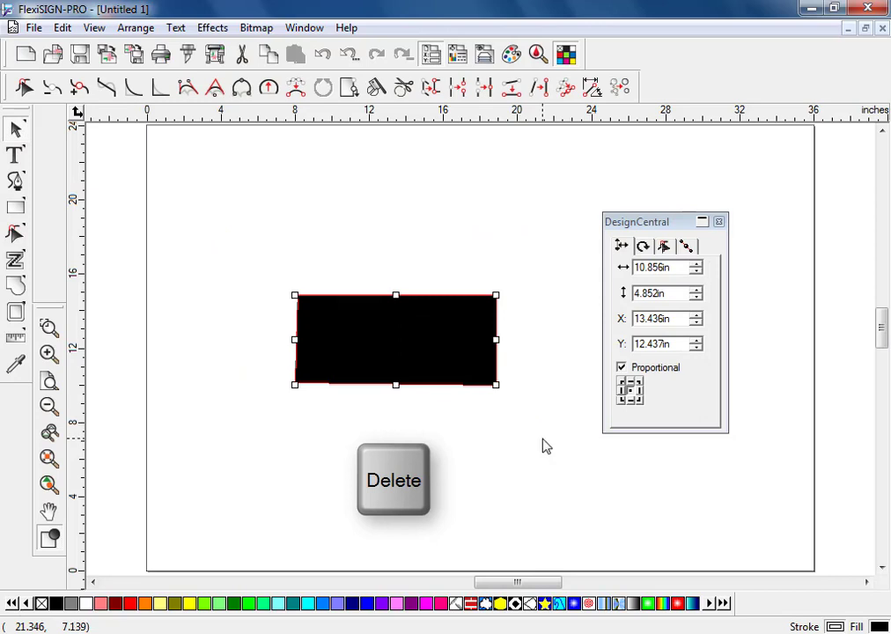
{"action": "key", "text": "Delete"}
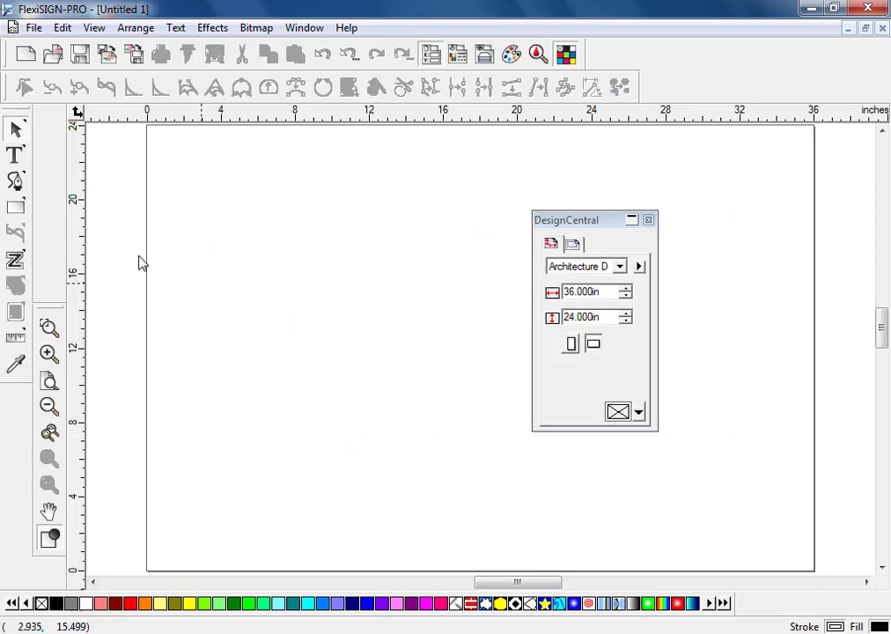
Draw a rectangle about 10.8 in wide by 5.4 in high and convert it to outlines
{"action": "left_click", "coordinate": [14, 208]}
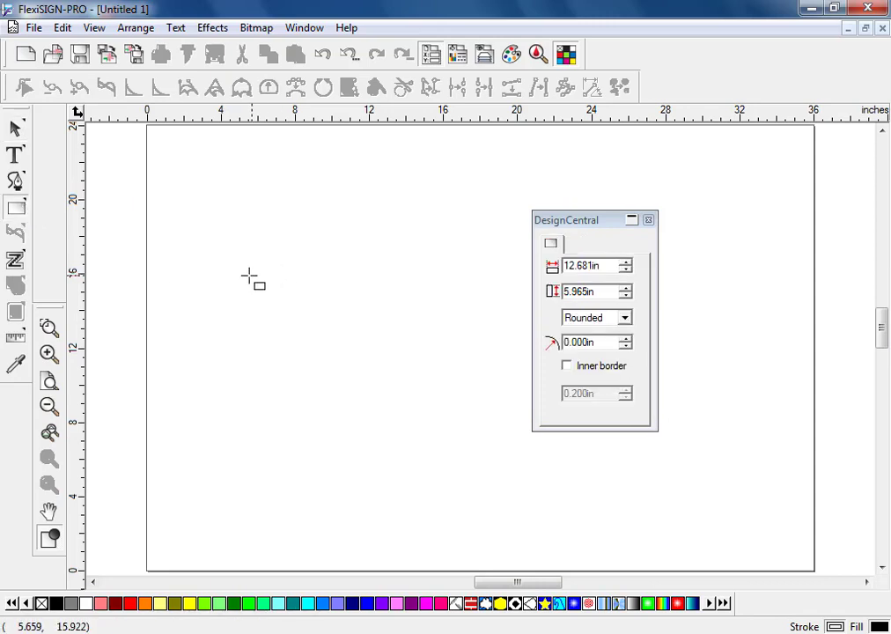
{"action": "mouse_move", "coordinate": [248, 276]}
{"action": "left_mouse_down"}
{"action": "mouse_move", "coordinate": [291, 329]}
{"action": "mouse_move", "coordinate": [447, 377]}
{"action": "left_mouse_up"}
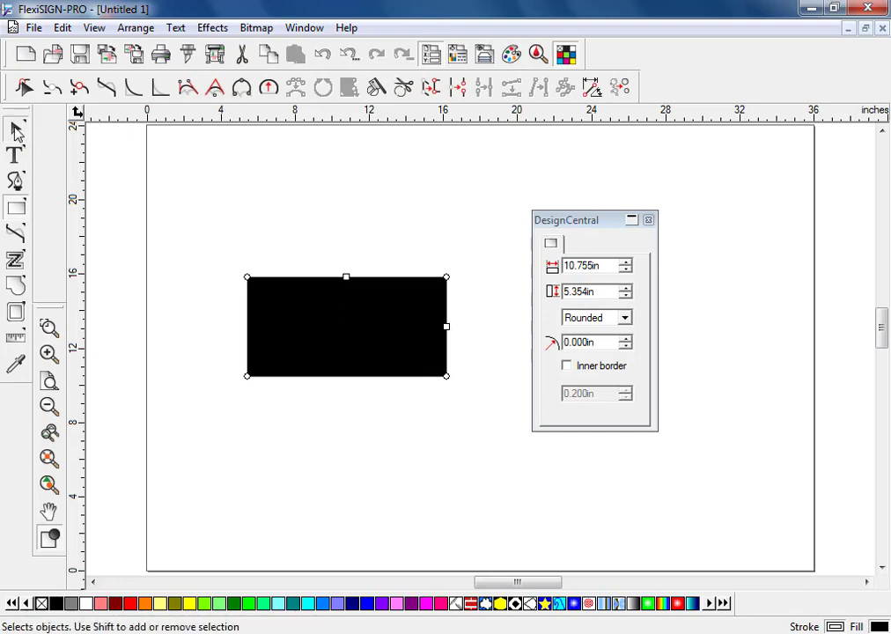
{"action": "left_click", "coordinate": [16, 130]}
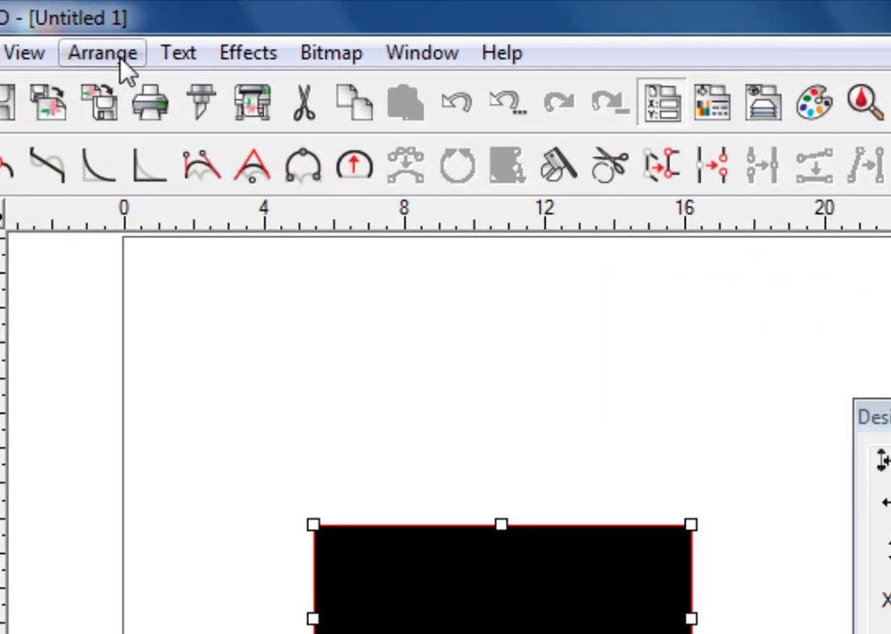
{"action": "left_click", "coordinate": [120, 59]}
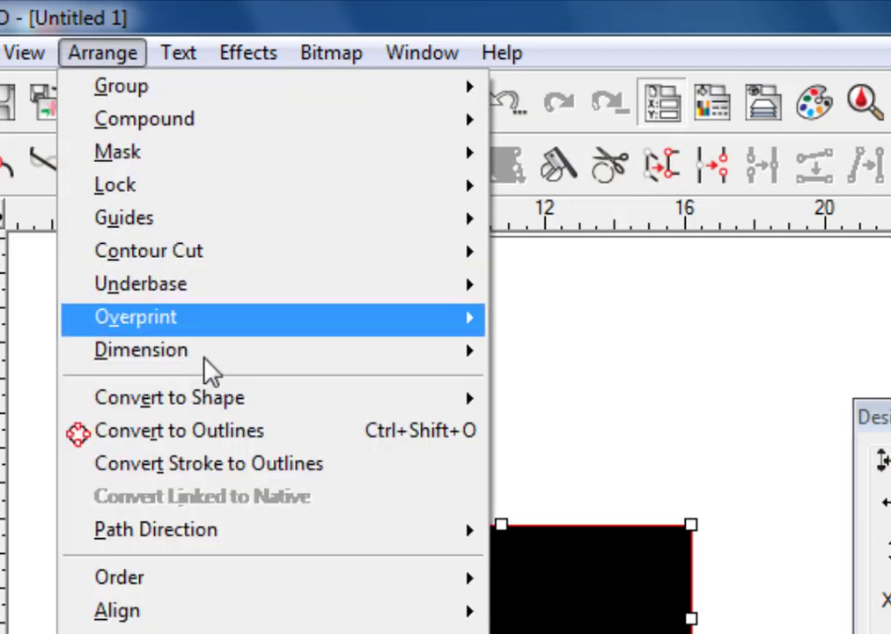
{"action": "key", "text": "v"}
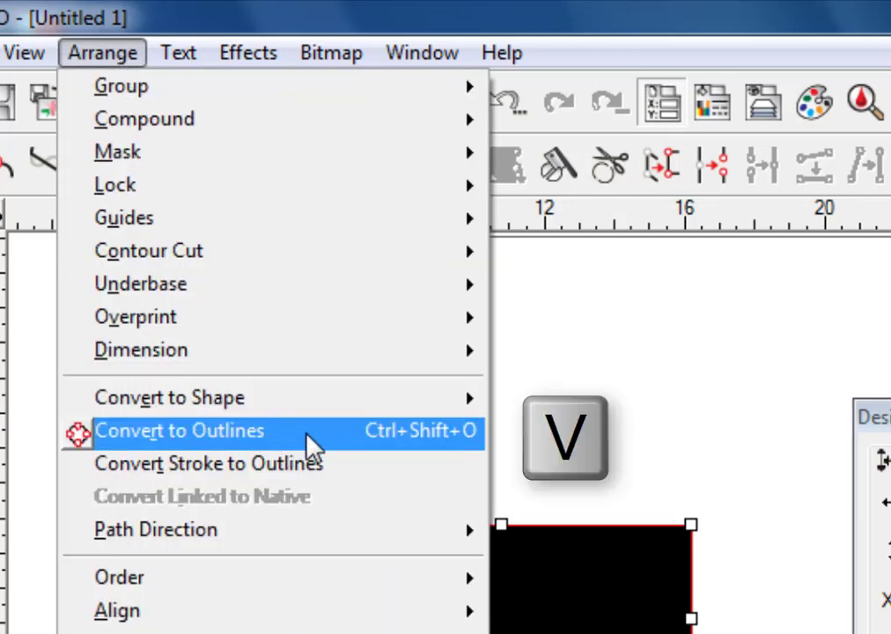
{"action": "left_click", "coordinate": [308, 435]}
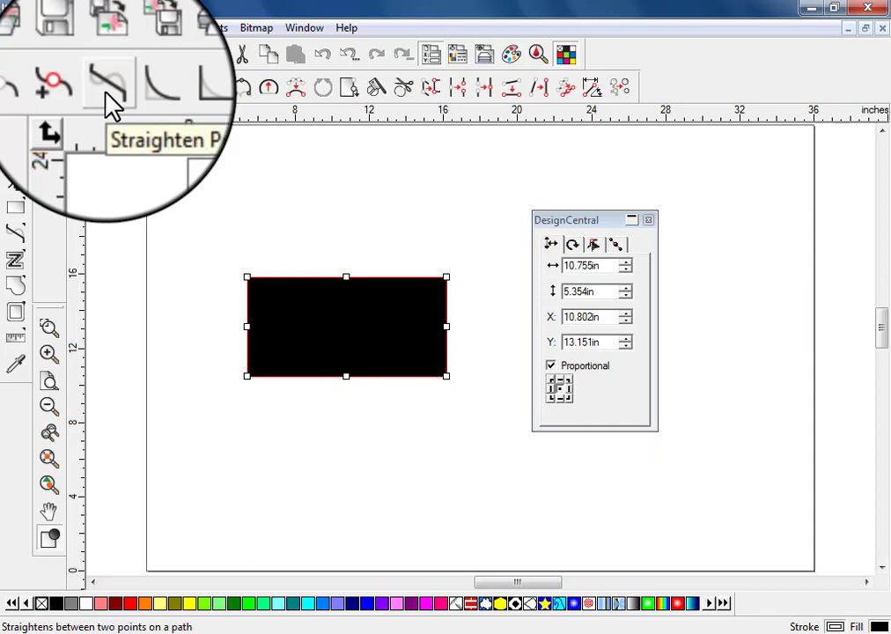
Straighten the rectangle's path between its upper-left and lower-right corners and apply the result
{"action": "left_click", "coordinate": [76, 88]}
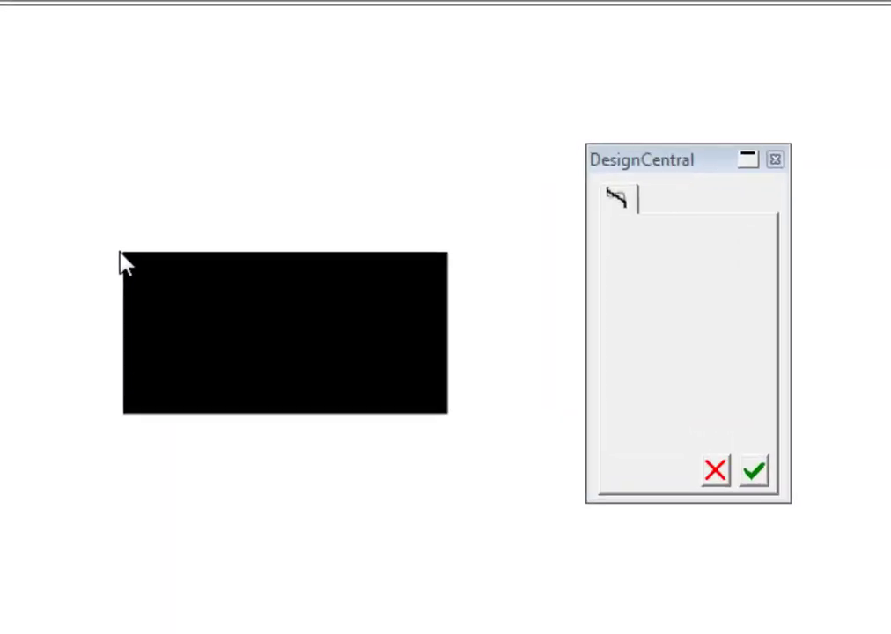
{"action": "left_click_drag", "start_coordinate": [123, 253], "coordinate": [439, 458]}
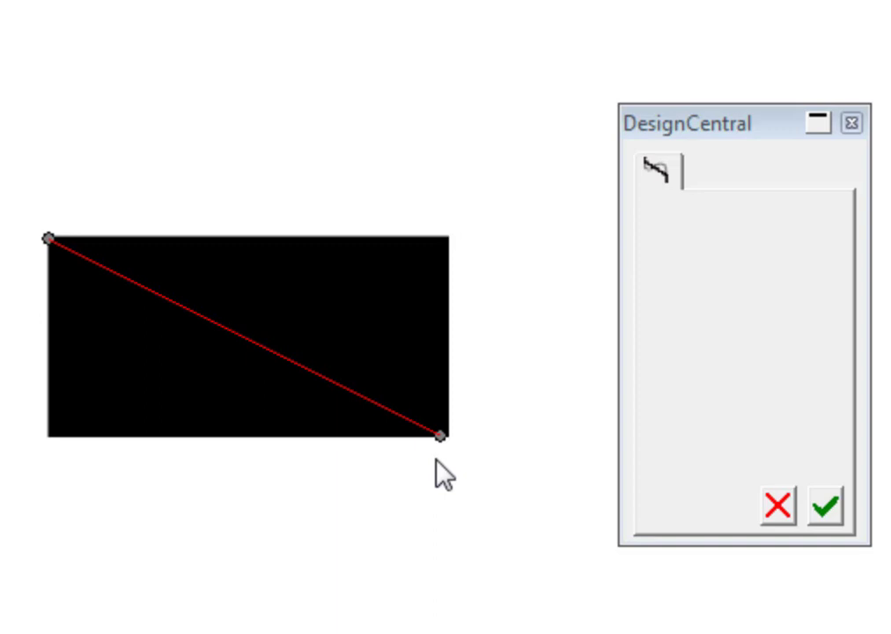
{"action": "left_click", "coordinate": [831, 511]}
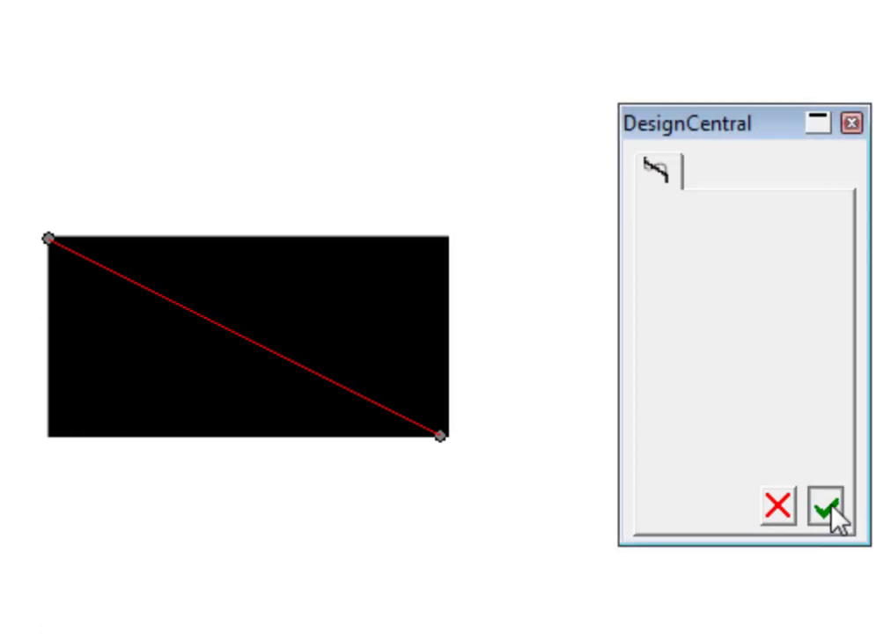
{"action": "left_click", "coordinate": [778, 510]}
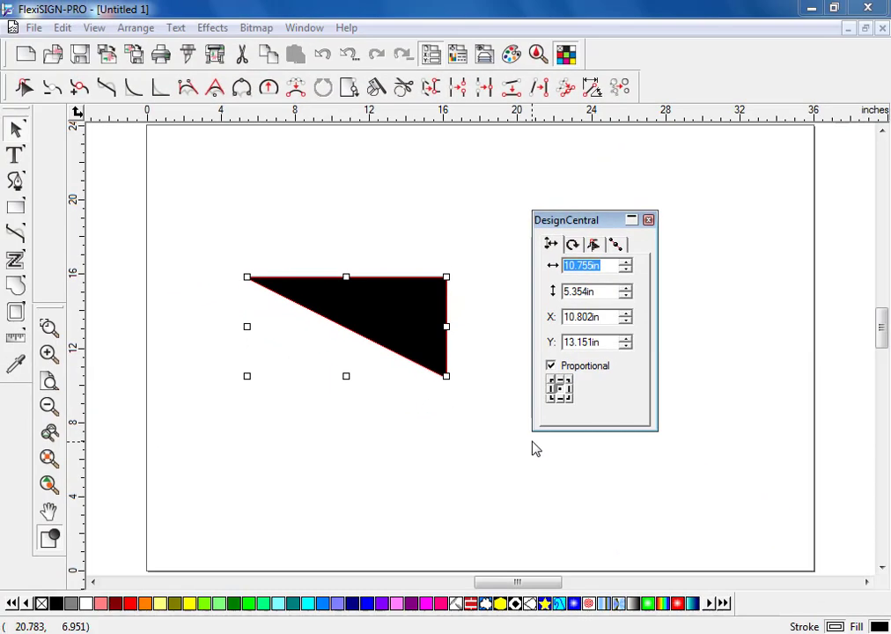
Delete the black triangle from the page
{"action": "left_click", "coordinate": [524, 453]}
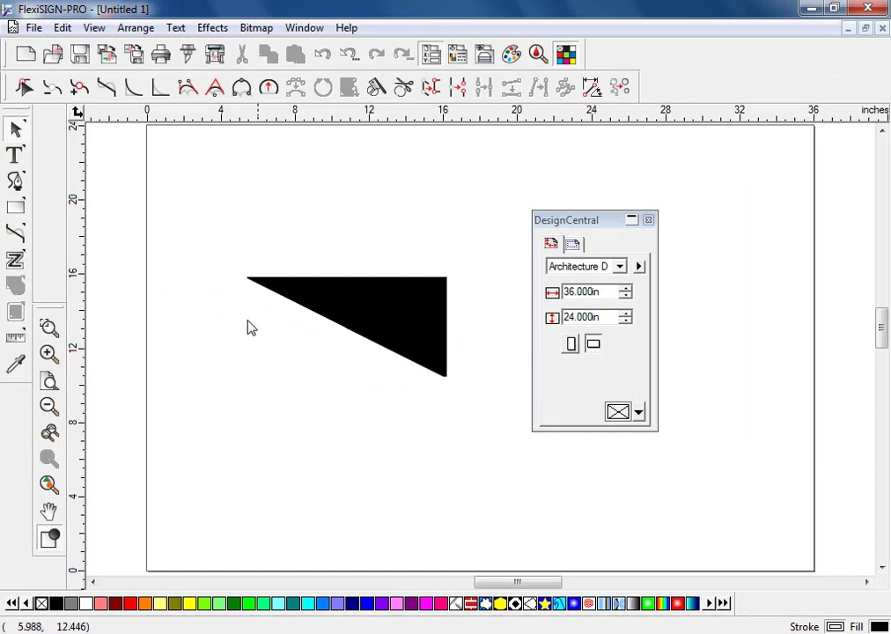
{"action": "left_click_drag", "start_coordinate": [206, 232], "coordinate": [475, 427]}
{"action": "key", "text": "Delete"}
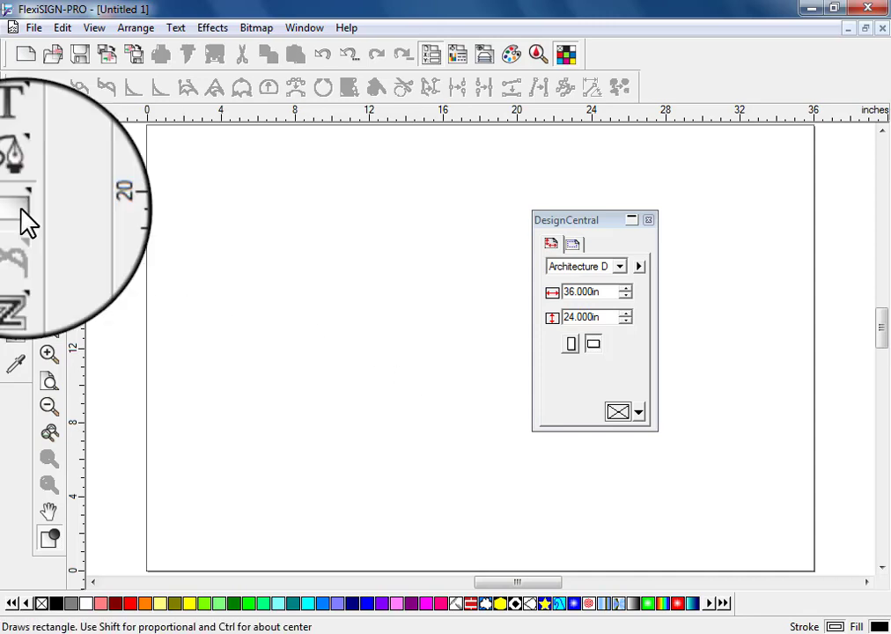
Draw a five-sided polygon about 9.4 in wide and high
{"action": "left_click_drag", "start_coordinate": [22, 215], "coordinate": [136, 232]}
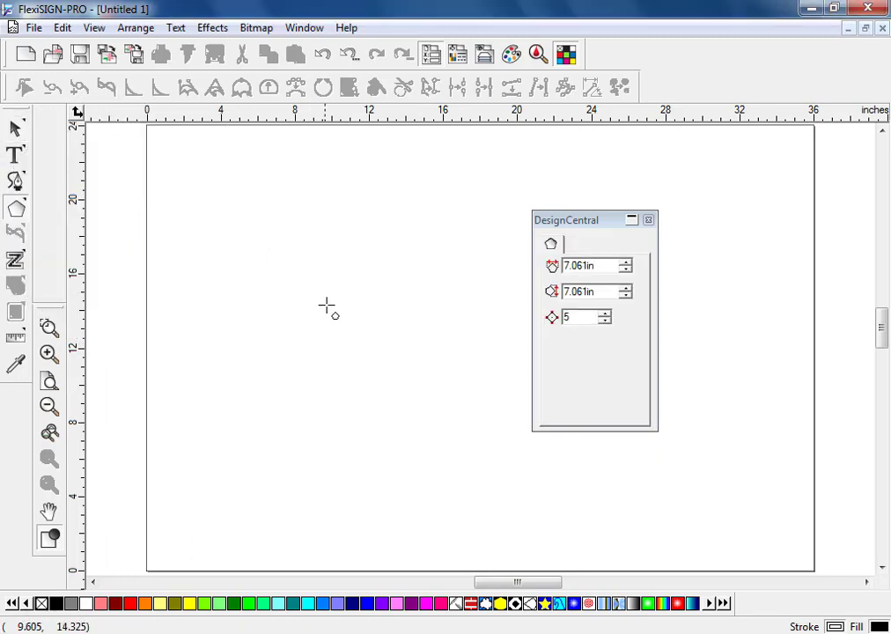
{"action": "left_click_drag", "start_coordinate": [338, 304], "coordinate": [409, 364]}
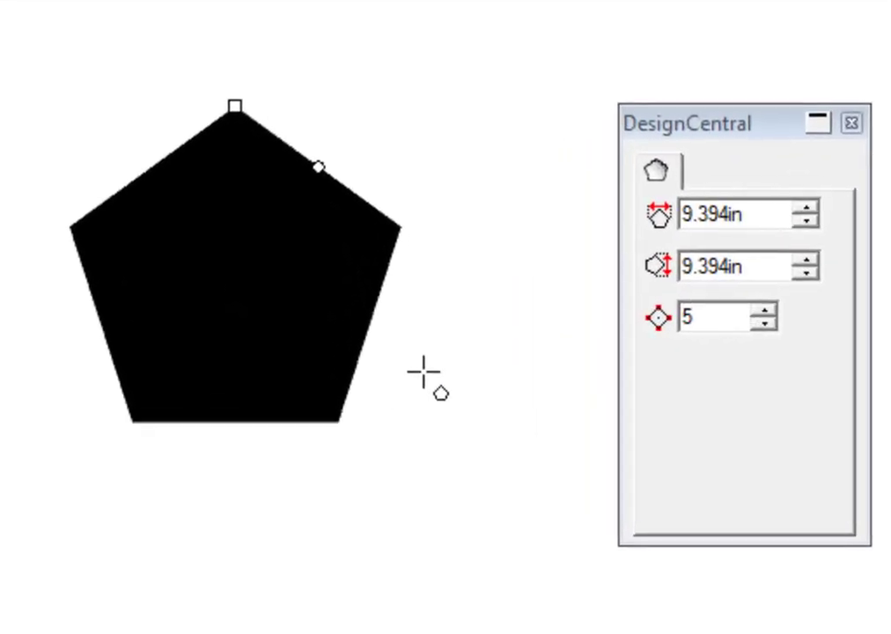
Set the polygon to six sides and move it slightly to the right on the page
{"action": "left_click", "coordinate": [759, 310]}
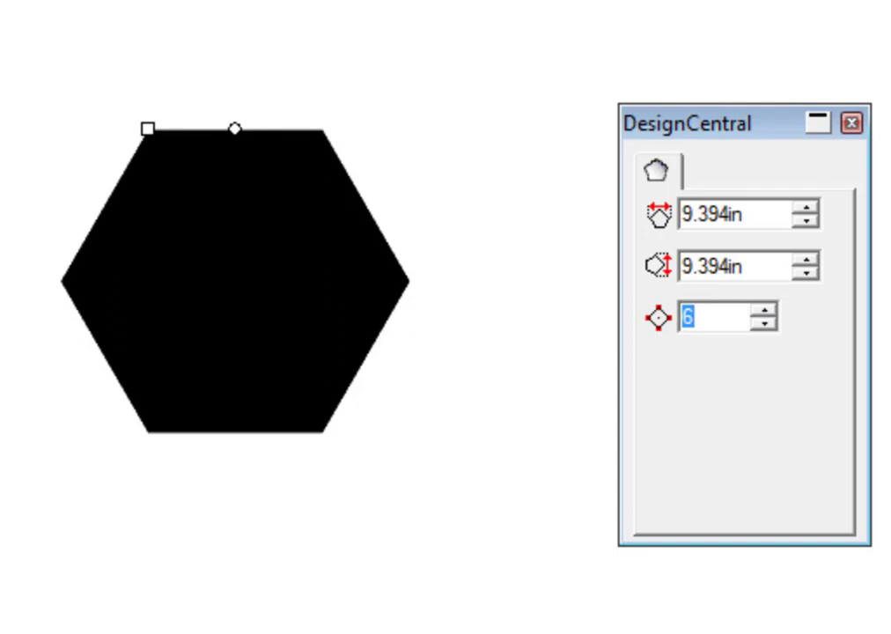
{"action": "left_click", "coordinate": [232, 260]}
{"action": "left_click_drag", "start_coordinate": [231, 254], "coordinate": [250, 262]}
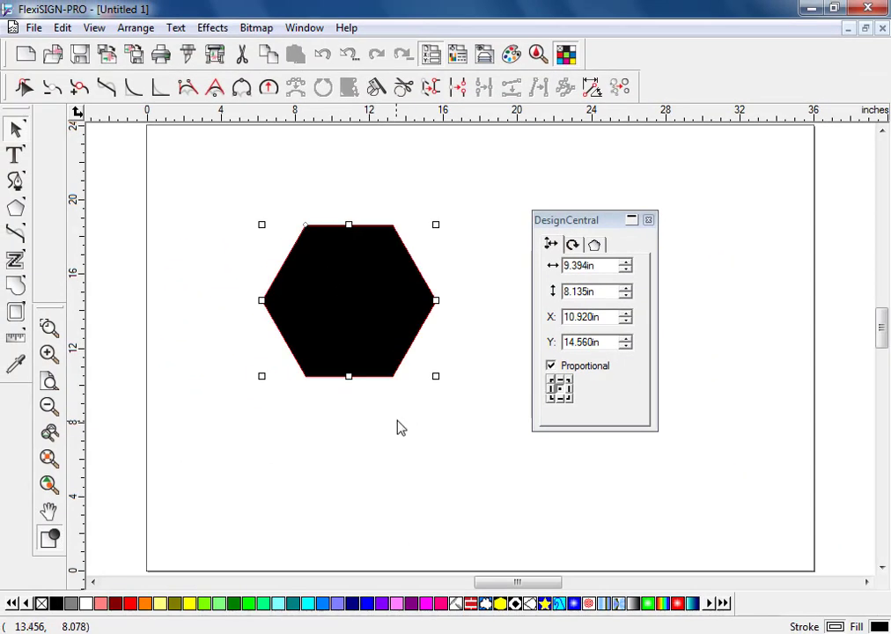
Convert the hexagon to outlines and round all its corners with a 1.5 in diameter, applying the result
{"action": "key", "text": "v"}
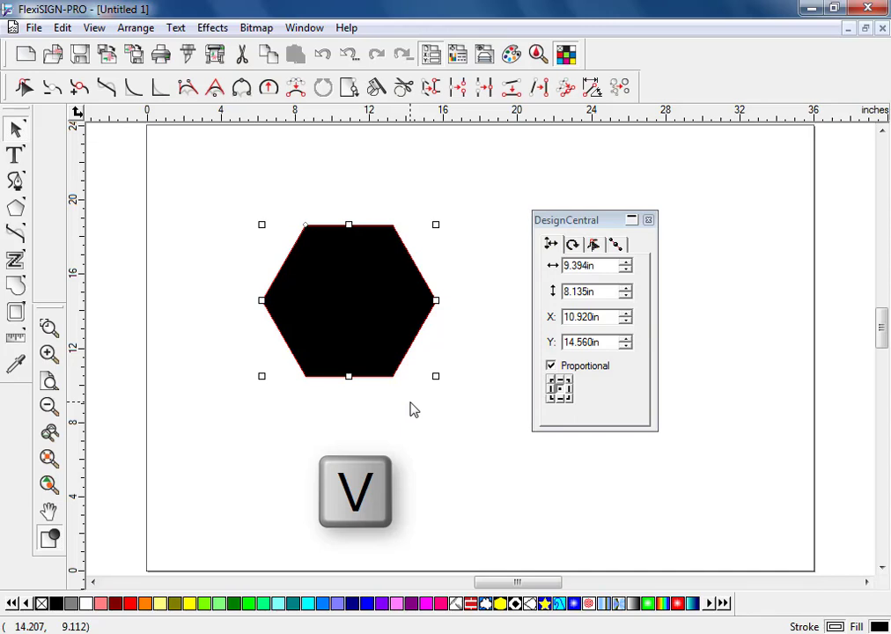
{"action": "left_click", "coordinate": [139, 90]}
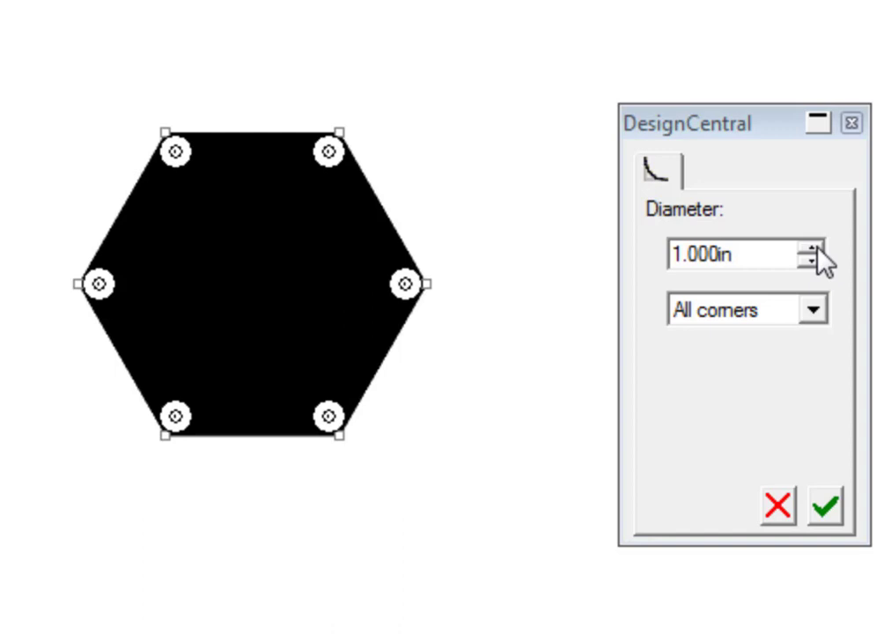
{"action": "left_click", "coordinate": [810, 249]}
{"action": "left_click", "coordinate": [810, 249]}
{"action": "left_click", "coordinate": [810, 249]}
{"action": "left_click", "coordinate": [810, 249]}
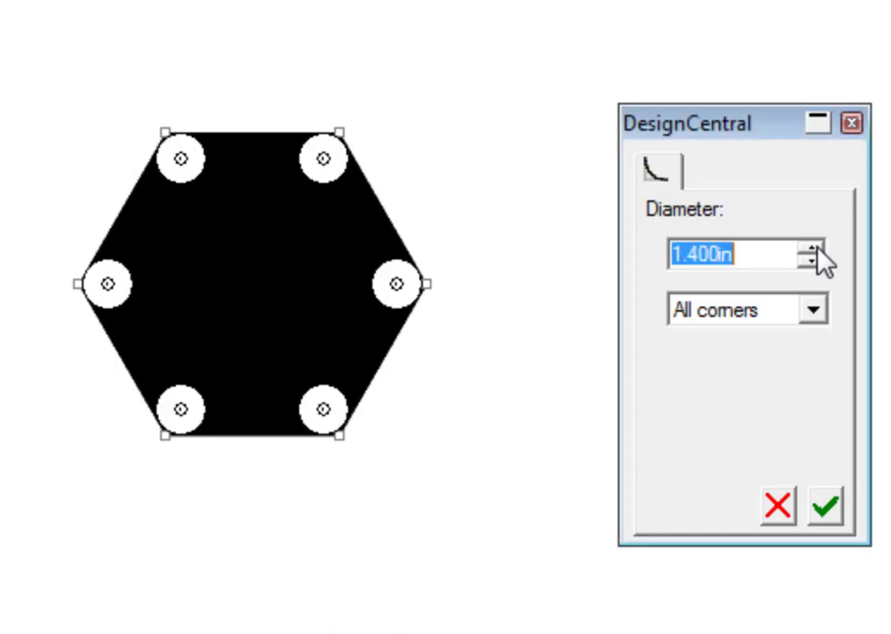
{"action": "left_click", "coordinate": [817, 251]}
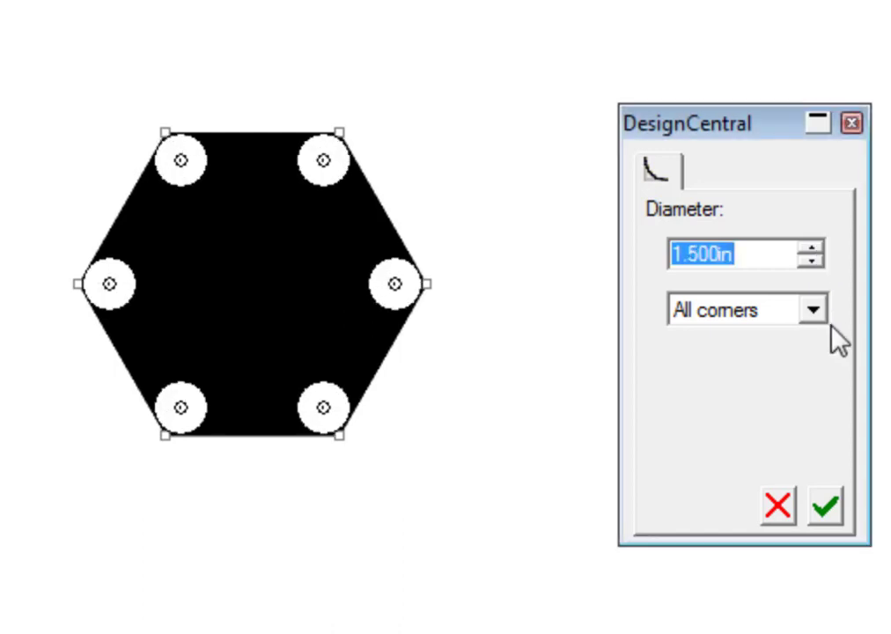
{"action": "left_click", "coordinate": [825, 506]}
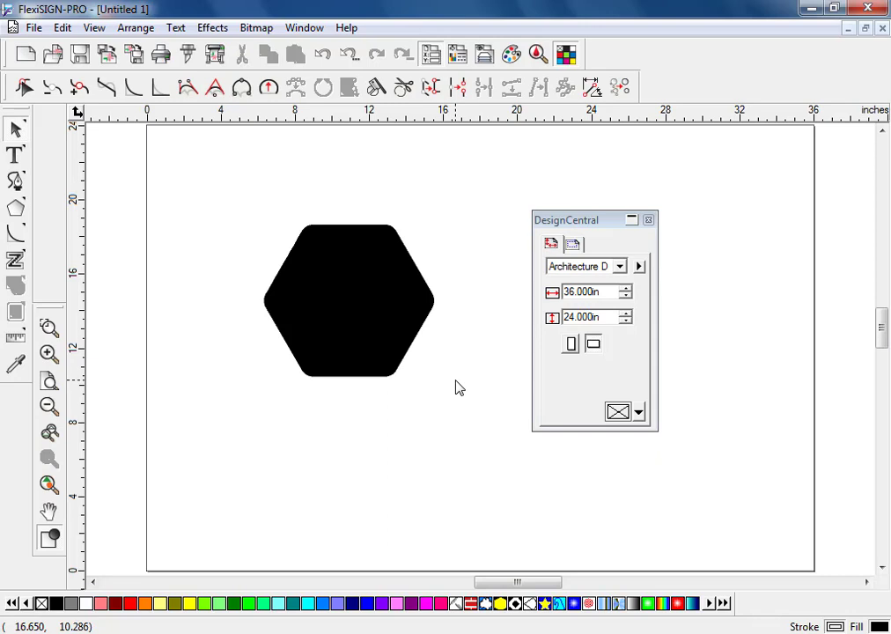
Delete the rounded hexagon from the page
{"action": "left_click_drag", "start_coordinate": [229, 183], "coordinate": [480, 460]}
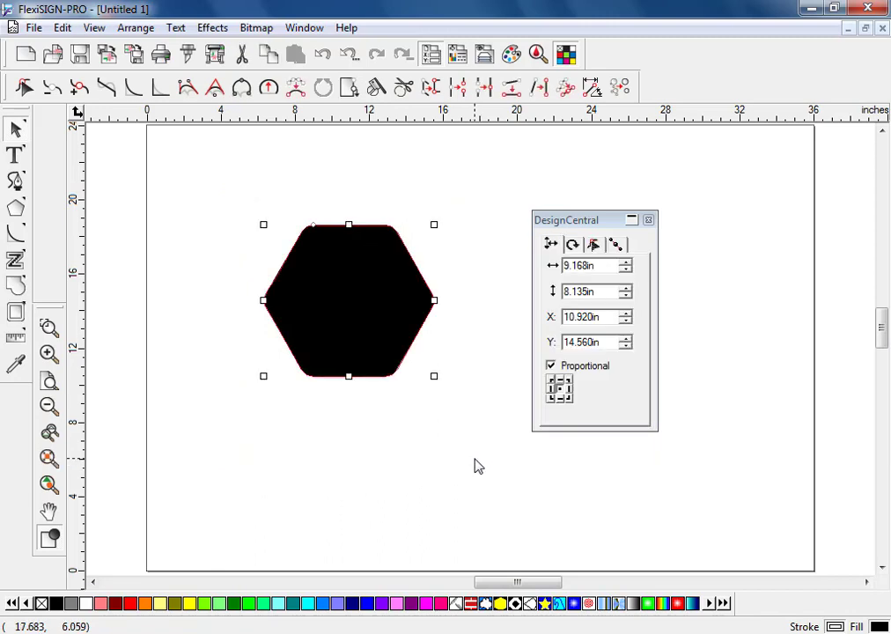
{"action": "key", "text": "Delete"}
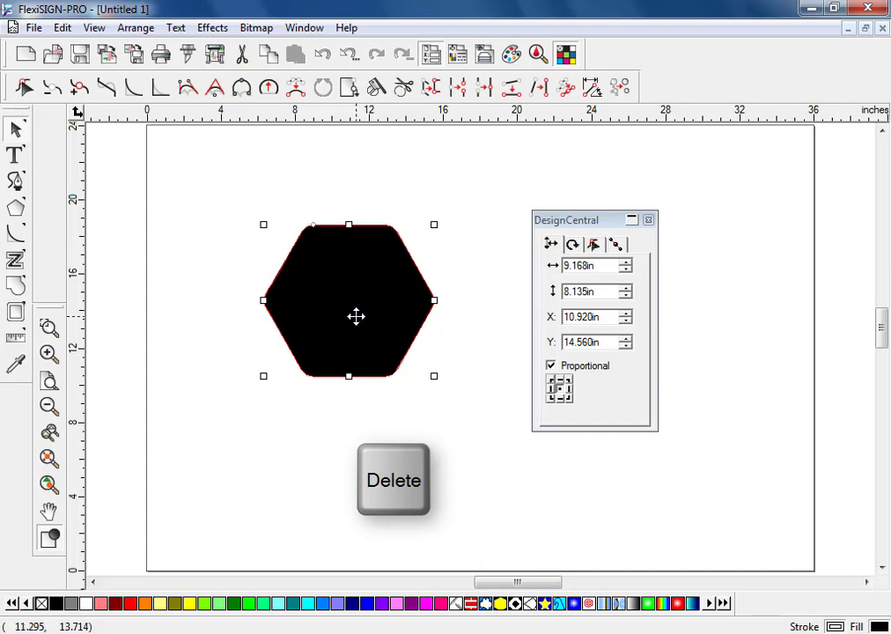
{"action": "key", "text": "Delete"}
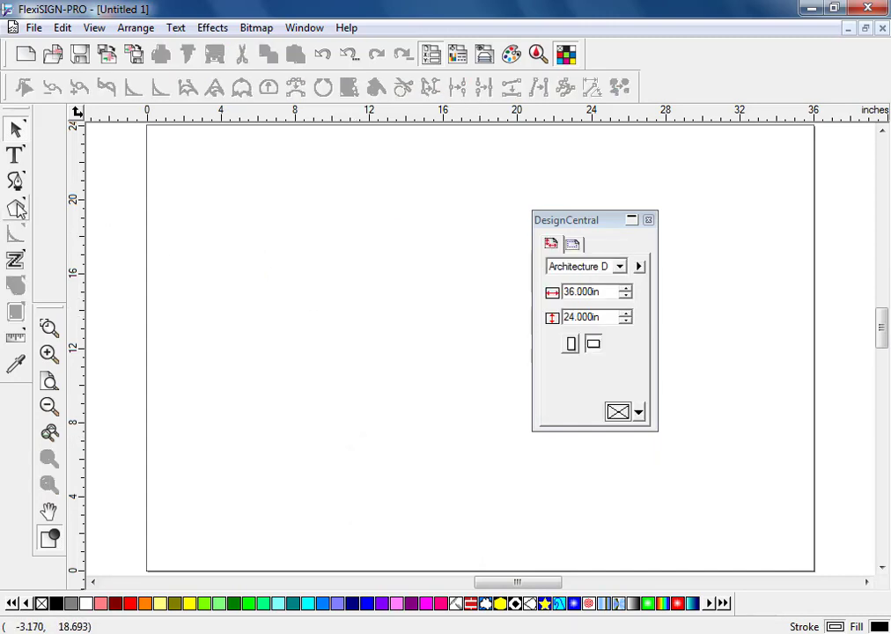
Draw a five-pointed star about 10.2 in wide by 9.7 in high and move it to about X 11.6 in, Y 14.9 in
{"action": "left_click_drag", "start_coordinate": [17, 207], "coordinate": [160, 220]}
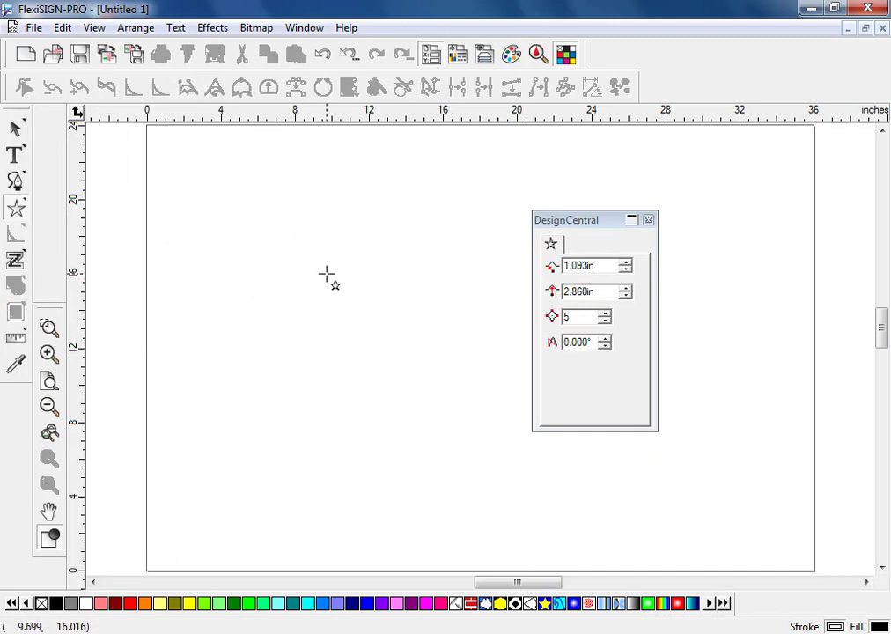
{"action": "left_click_drag", "start_coordinate": [341, 282], "coordinate": [409, 364]}
{"action": "left_click", "coordinate": [16, 131]}
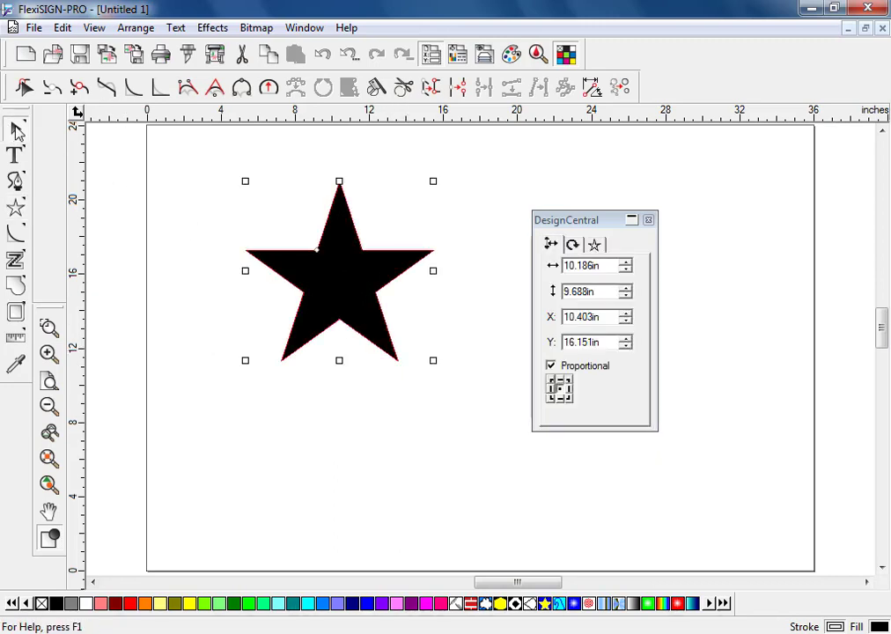
{"action": "left_click_drag", "start_coordinate": [356, 292], "coordinate": [378, 313]}
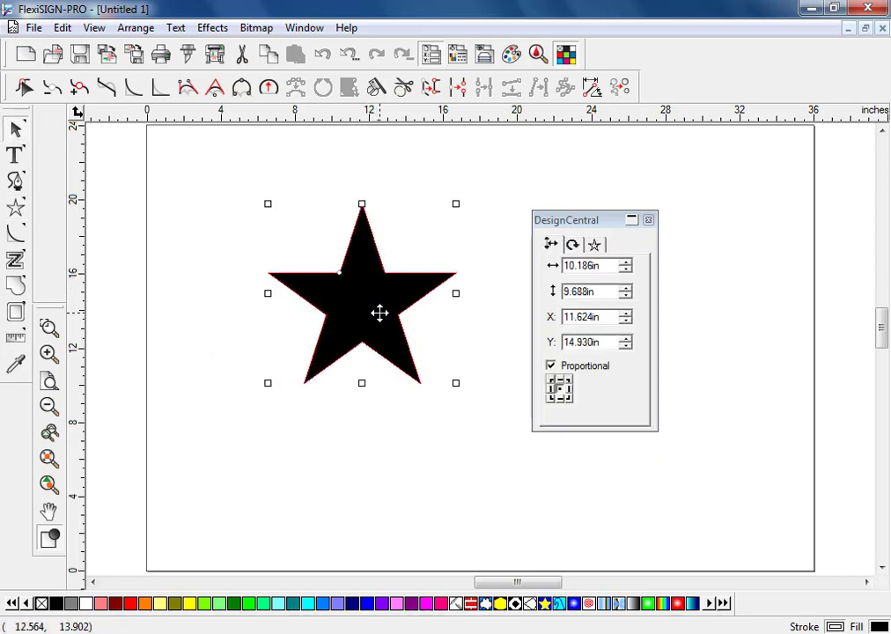
Convert the star to outlines and round all its corners with a 0.7 in diameter, applying the result
{"action": "key", "text": "v"}
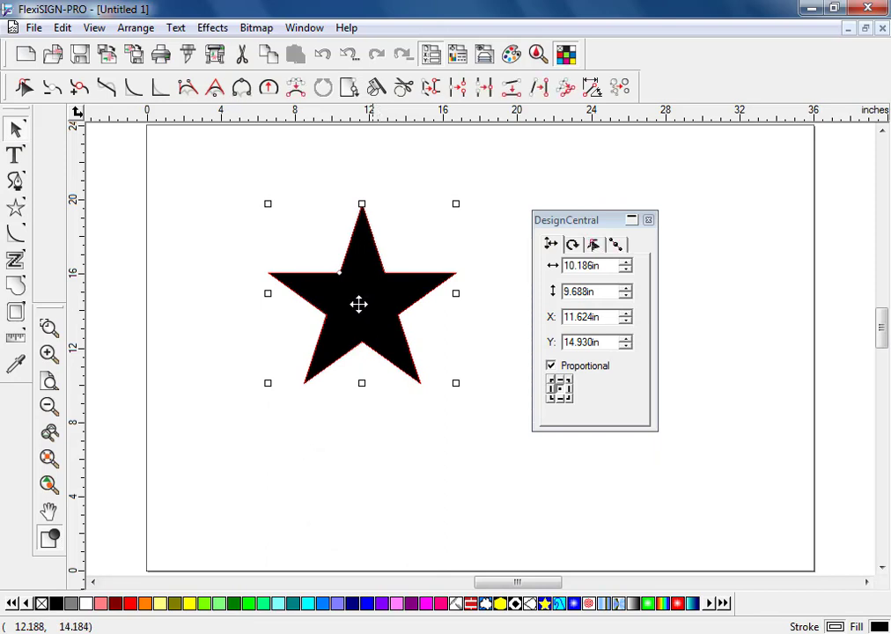
{"action": "left_click", "coordinate": [138, 94]}
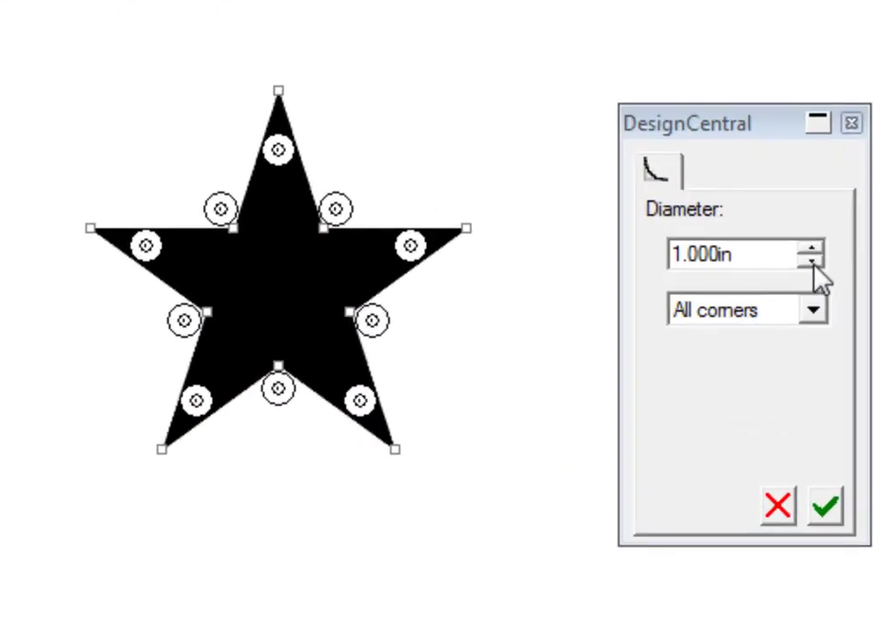
{"action": "left_click", "coordinate": [812, 261]}
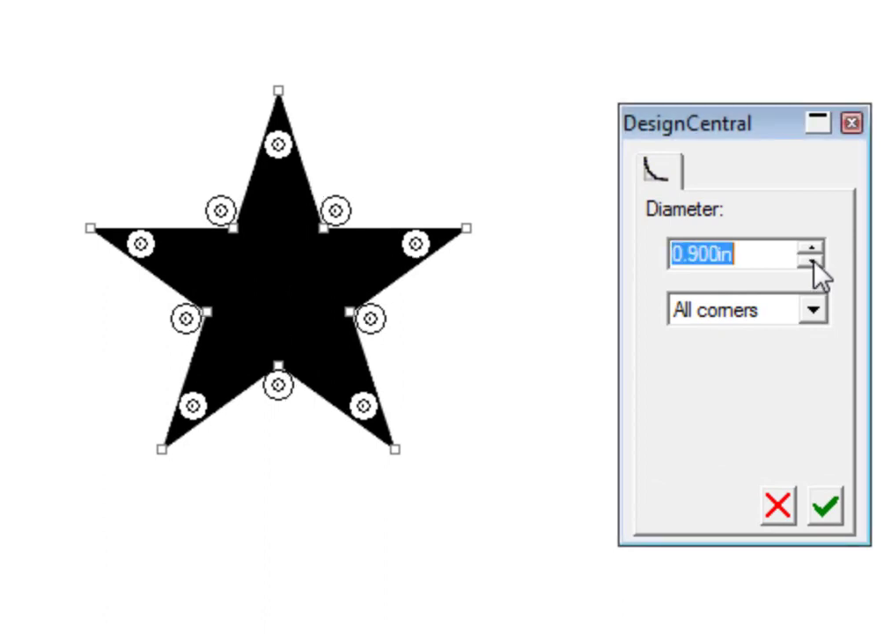
{"action": "left_click", "coordinate": [812, 261]}
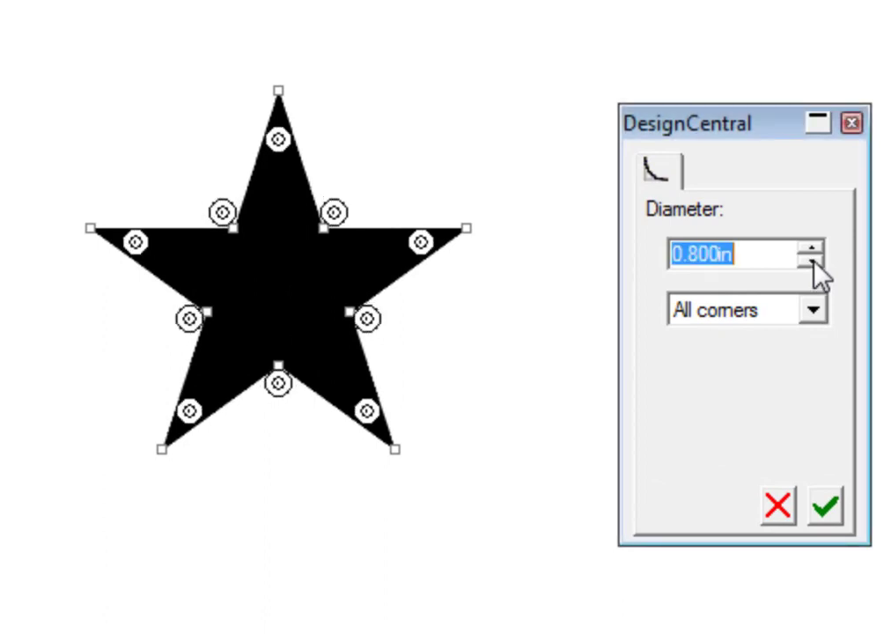
{"action": "left_click", "coordinate": [812, 261]}
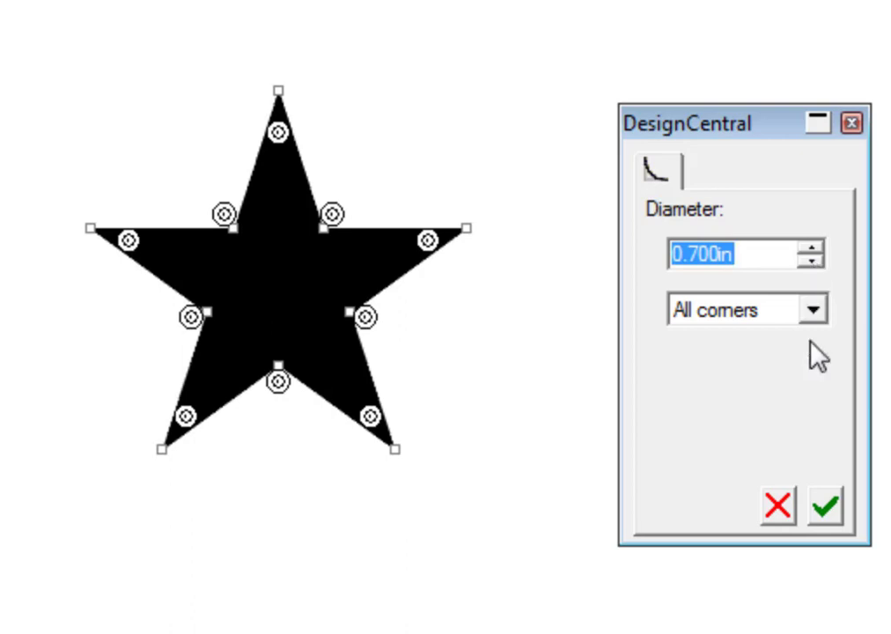
{"action": "left_click", "coordinate": [827, 509]}
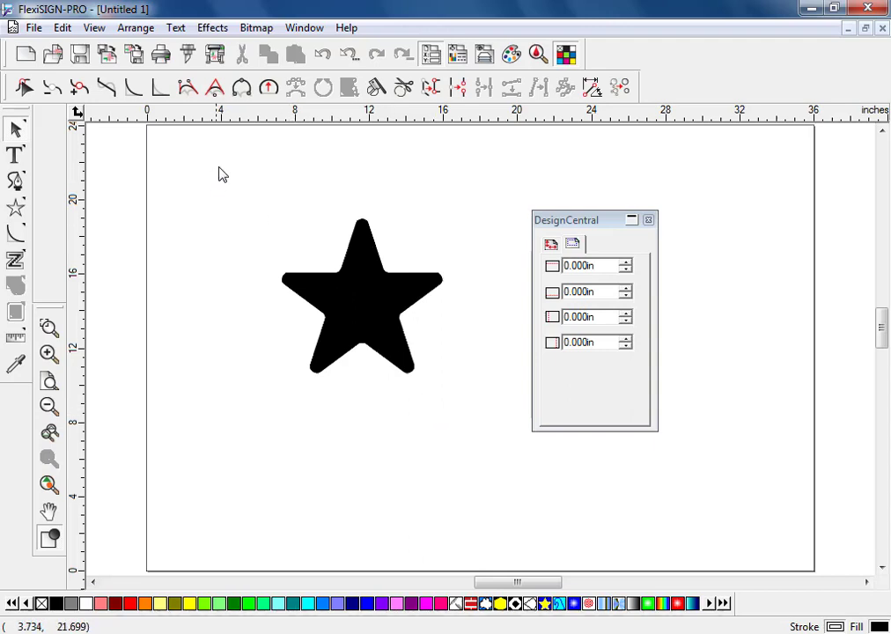
Delete the rounded star and draw a rectangle about 9.8 in wide by 6.1 in high in its place
{"action": "left_click_drag", "start_coordinate": [221, 163], "coordinate": [490, 443]}
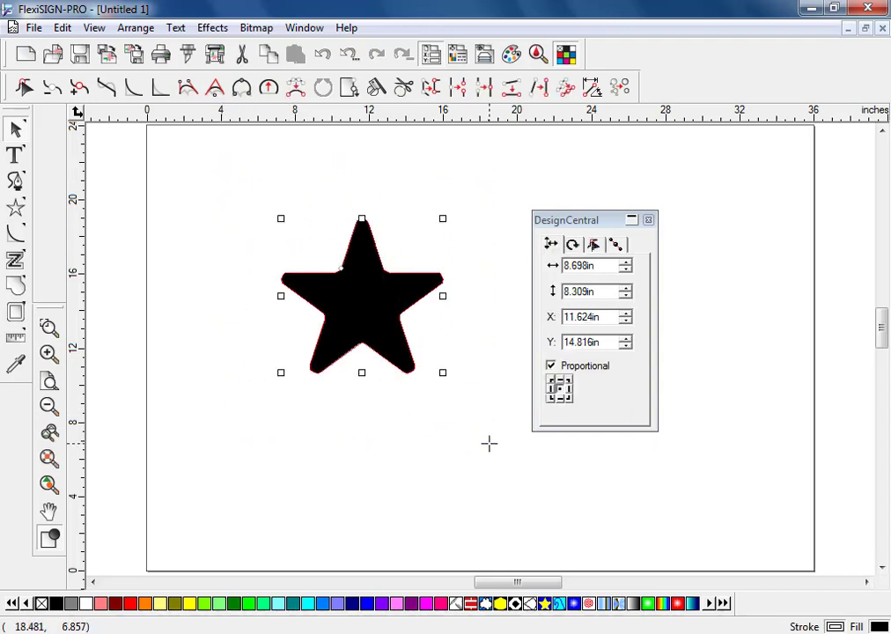
{"action": "key", "text": "Delete"}
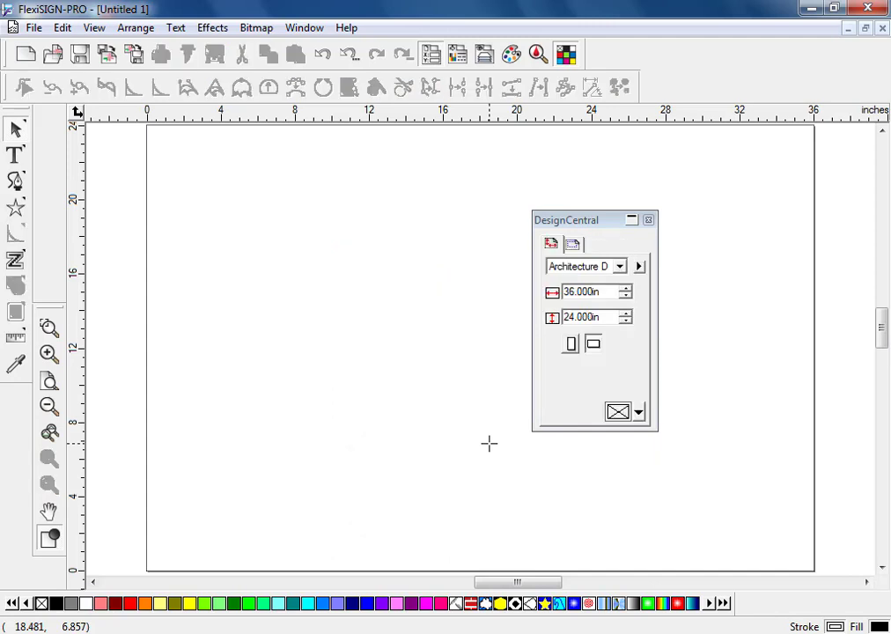
{"action": "left_click", "coordinate": [18, 212]}
{"action": "left_click", "coordinate": [19, 214]}
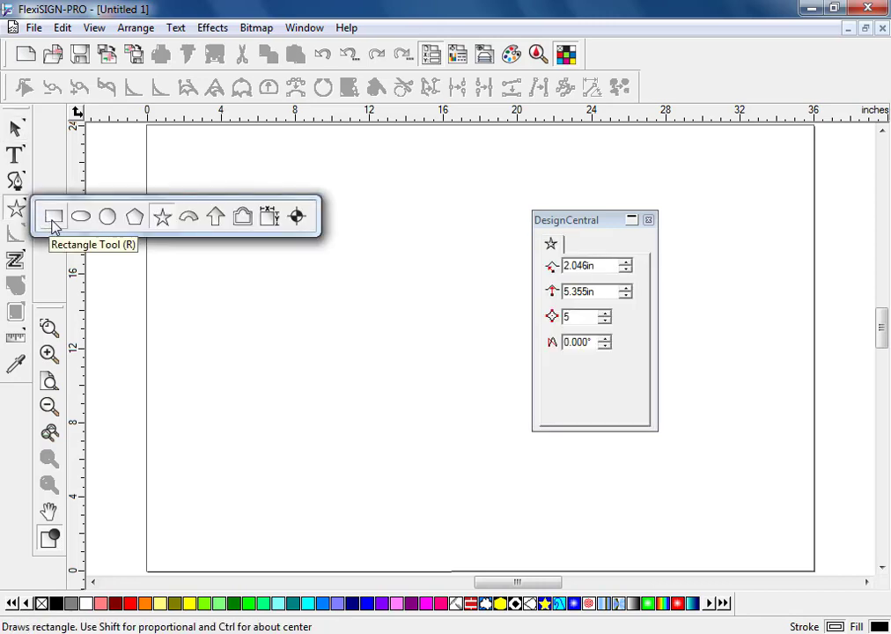
{"action": "left_click", "coordinate": [53, 220]}
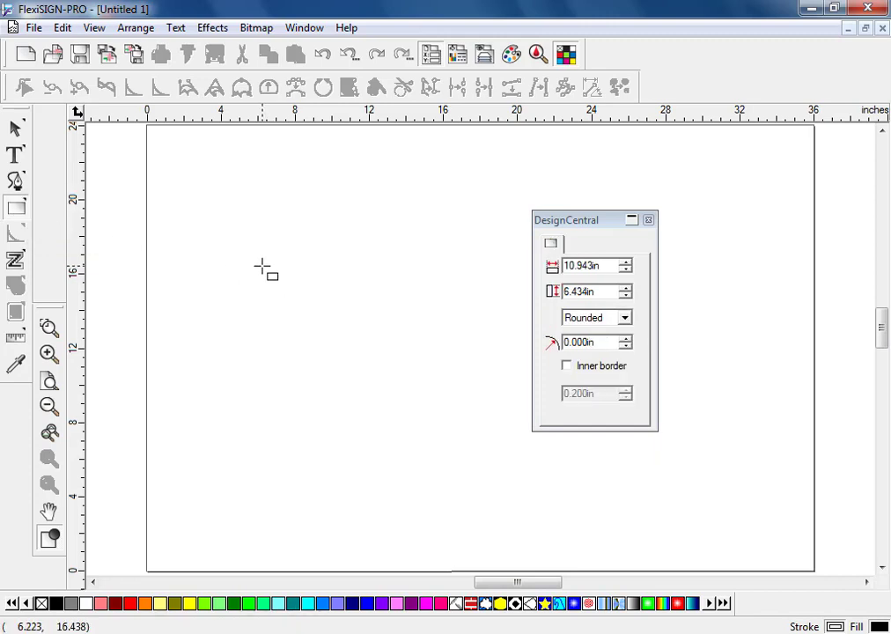
{"action": "mouse_move", "coordinate": [262, 265]}
{"action": "left_mouse_down"}
{"action": "mouse_move", "coordinate": [443, 367]}
{"action": "mouse_move", "coordinate": [444, 381]}
{"action": "left_mouse_up"}
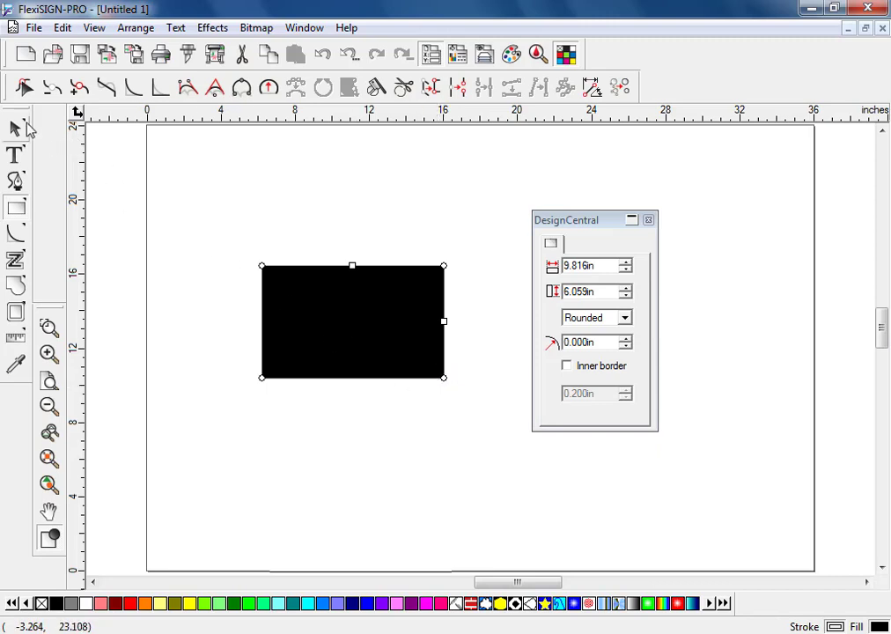
Select the new rectangle and convert it to outlines
{"action": "left_click", "coordinate": [15, 128]}
{"action": "left_click", "coordinate": [470, 415]}
{"action": "left_click", "coordinate": [410, 350]}
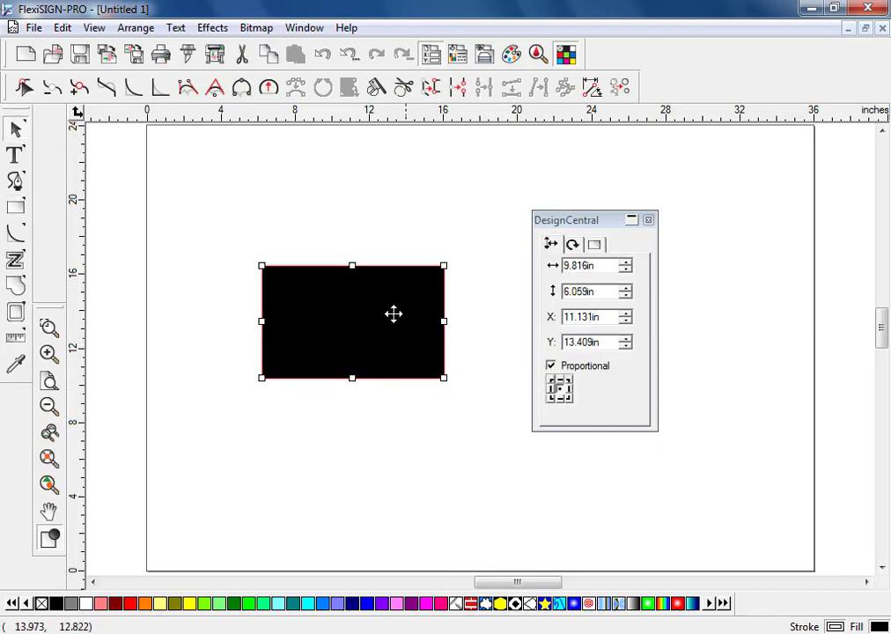
{"action": "left_click", "coordinate": [356, 437]}
{"action": "left_click", "coordinate": [358, 334]}
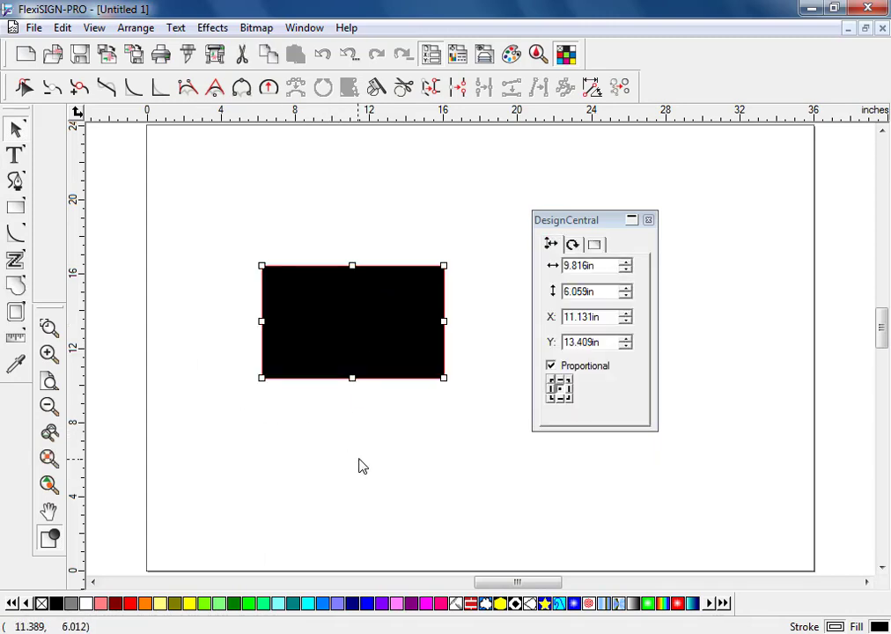
{"action": "key", "text": "v"}
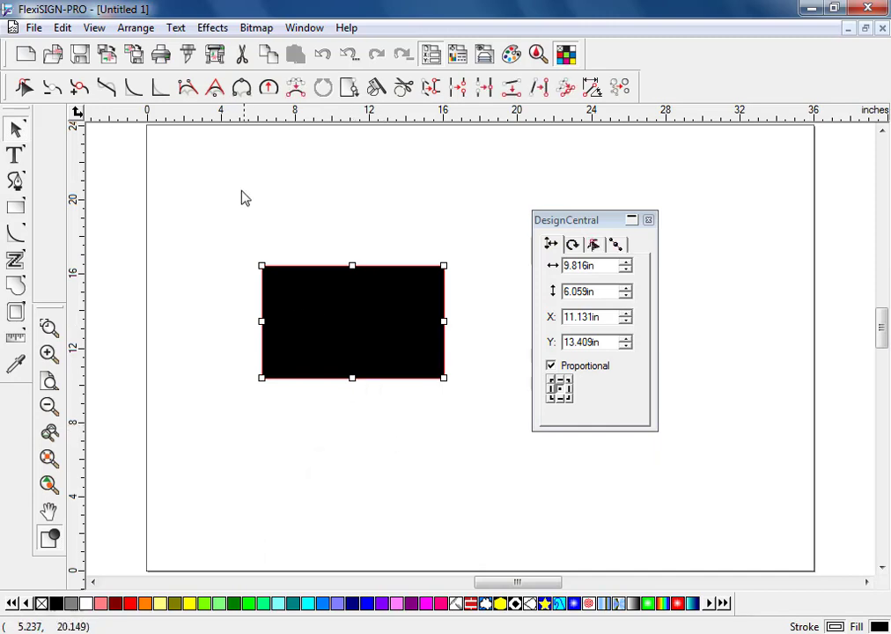
Round all corners of the outlined rectangle with a 2 in diameter and apply the result
{"action": "left_click", "coordinate": [138, 90]}
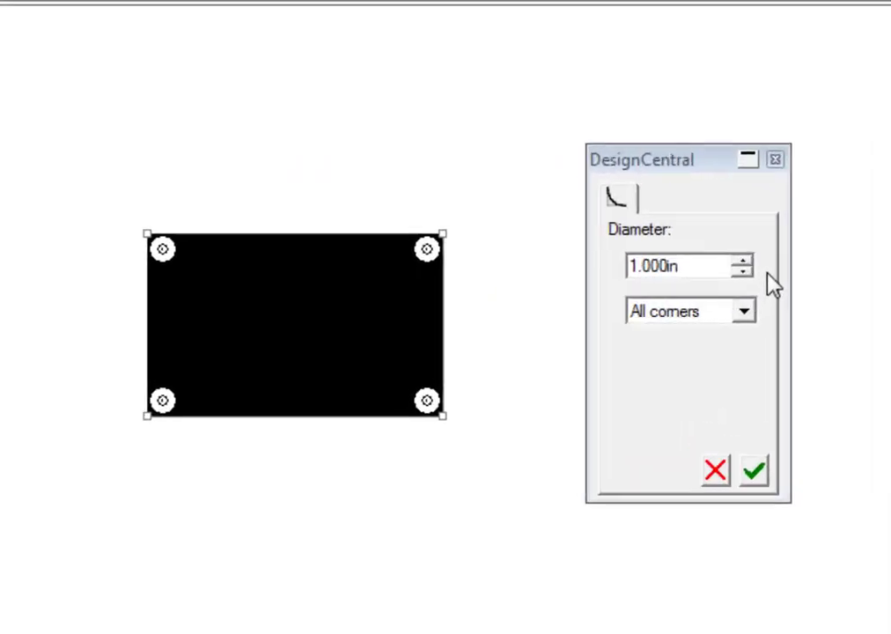
{"action": "left_click", "coordinate": [744, 260]}
{"action": "left_click", "coordinate": [743, 261]}
{"action": "left_click", "coordinate": [744, 261]}
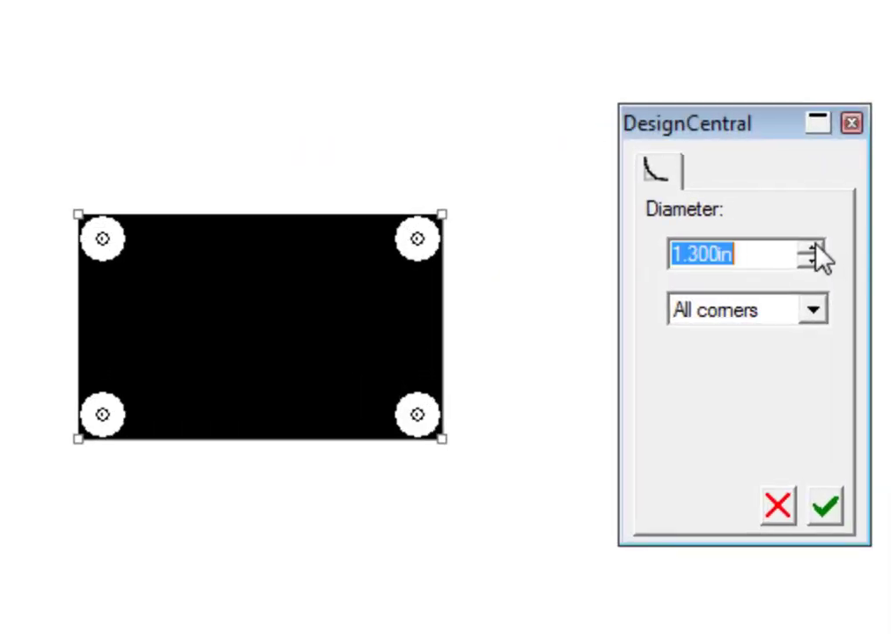
{"action": "left_click", "coordinate": [814, 249]}
{"action": "left_click", "coordinate": [813, 249]}
{"action": "left_click", "coordinate": [813, 249]}
{"action": "left_click", "coordinate": [813, 249]}
{"action": "left_click", "coordinate": [813, 249]}
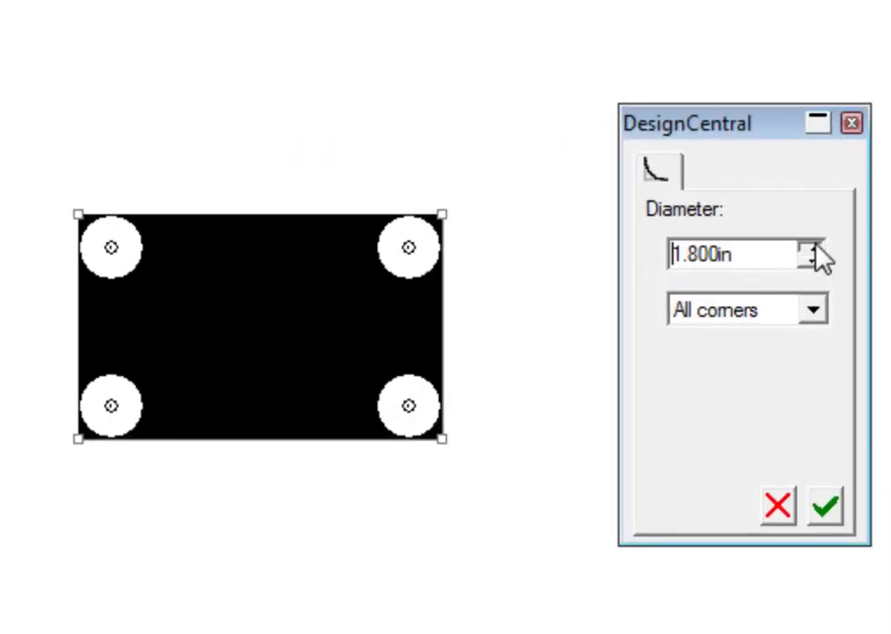
{"action": "left_click", "coordinate": [813, 249]}
{"action": "left_click", "coordinate": [814, 249]}
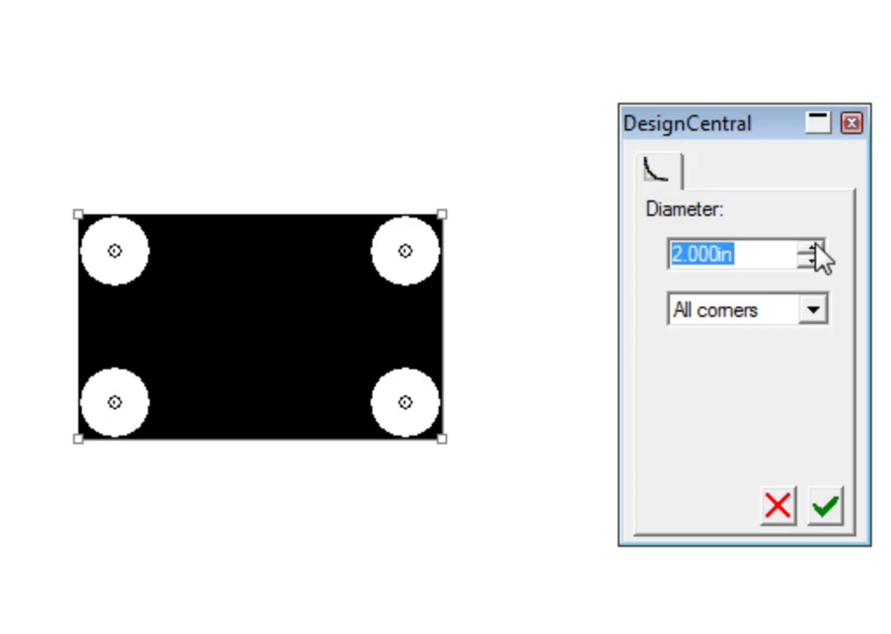
{"action": "left_click", "coordinate": [828, 508]}
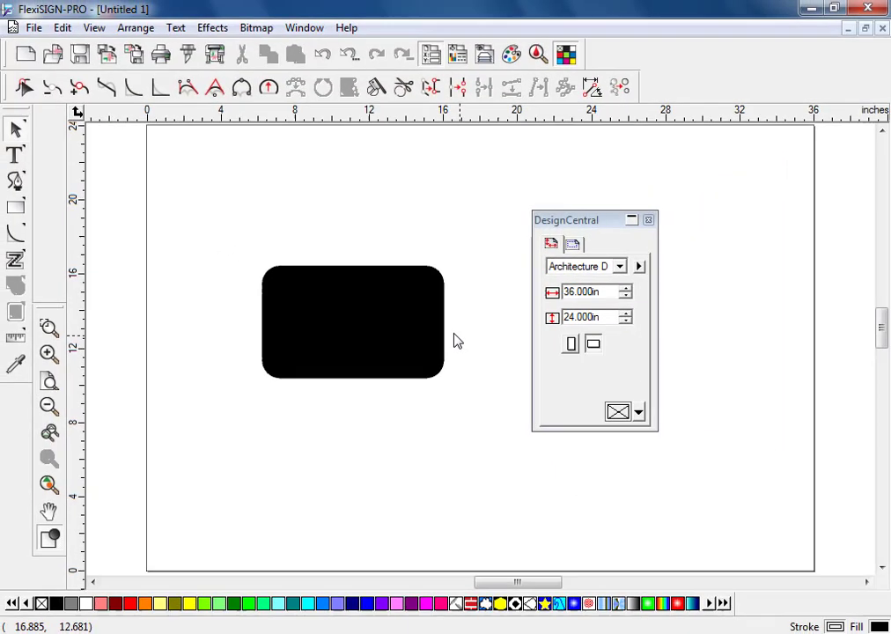
Sharpen the upper-right corner of the rounded rectangle by spanning its curve from the top edge to the right edge, and apply
{"action": "left_click", "coordinate": [405, 320]}
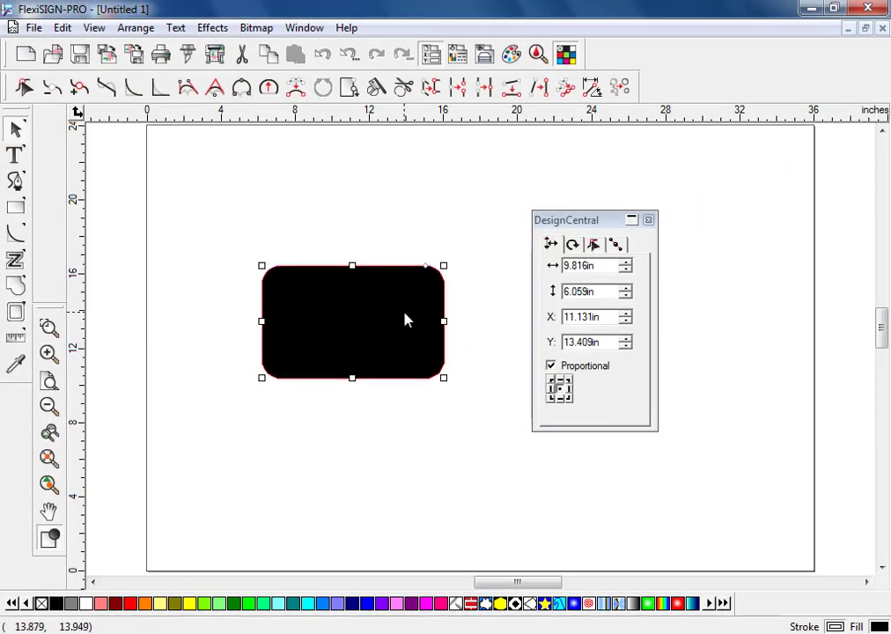
{"action": "left_click", "coordinate": [160, 87]}
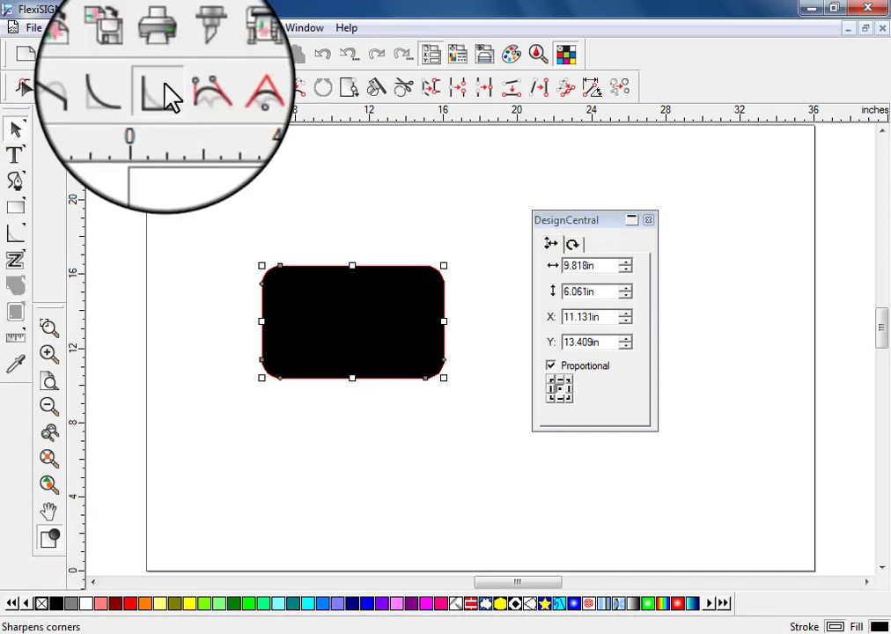
{"action": "left_click", "coordinate": [173, 88]}
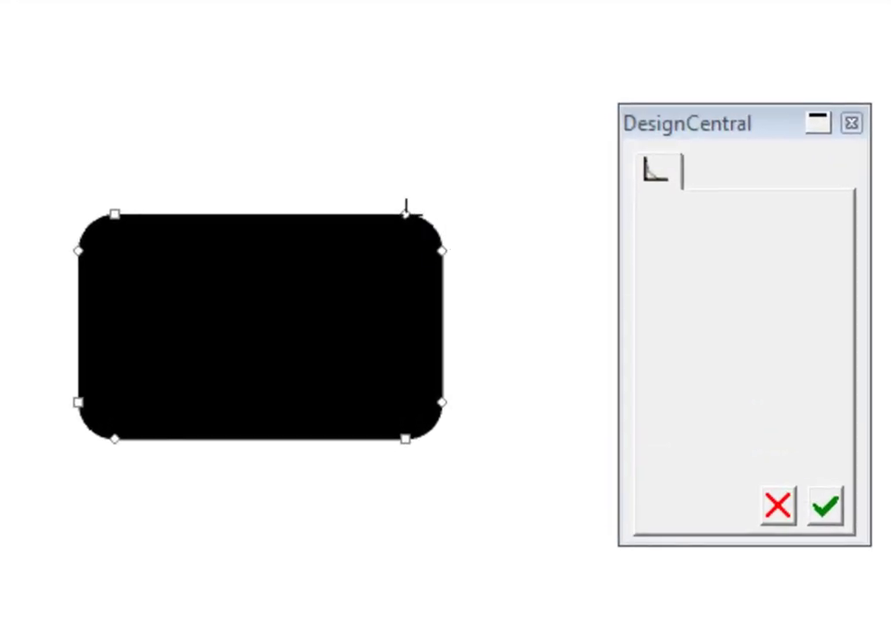
{"action": "left_click", "coordinate": [404, 211]}
{"action": "left_click", "coordinate": [449, 254]}
{"action": "left_click_drag", "start_coordinate": [449, 254], "coordinate": [443, 264]}
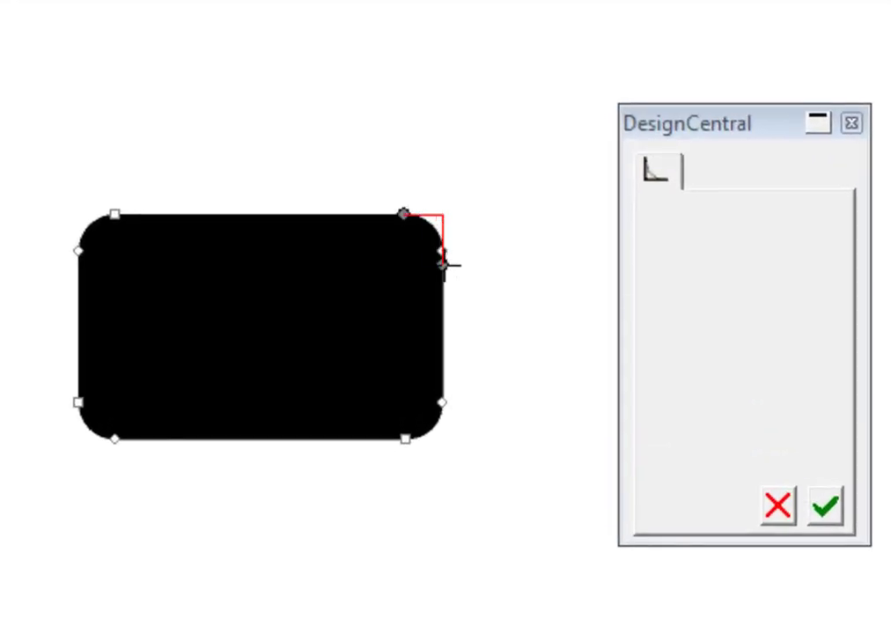
{"action": "left_click", "coordinate": [827, 509]}
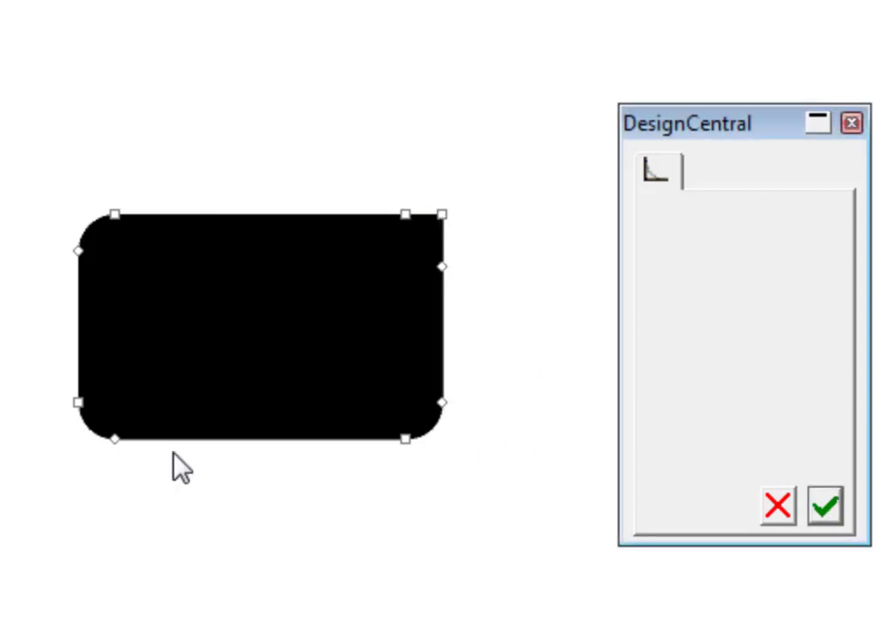
Sharpen the lower-left corner of the shape from its left edge to its bottom edge, apply it and finish corner editing
{"action": "left_click", "coordinate": [72, 402]}
{"action": "left_click_drag", "start_coordinate": [72, 401], "coordinate": [125, 445]}
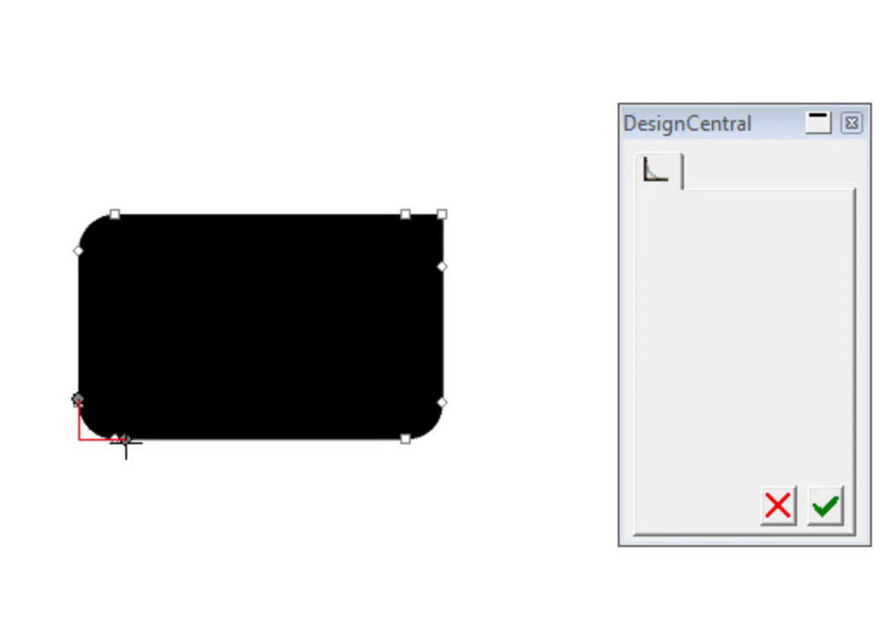
{"action": "left_click", "coordinate": [825, 504]}
{"action": "left_click", "coordinate": [477, 505]}
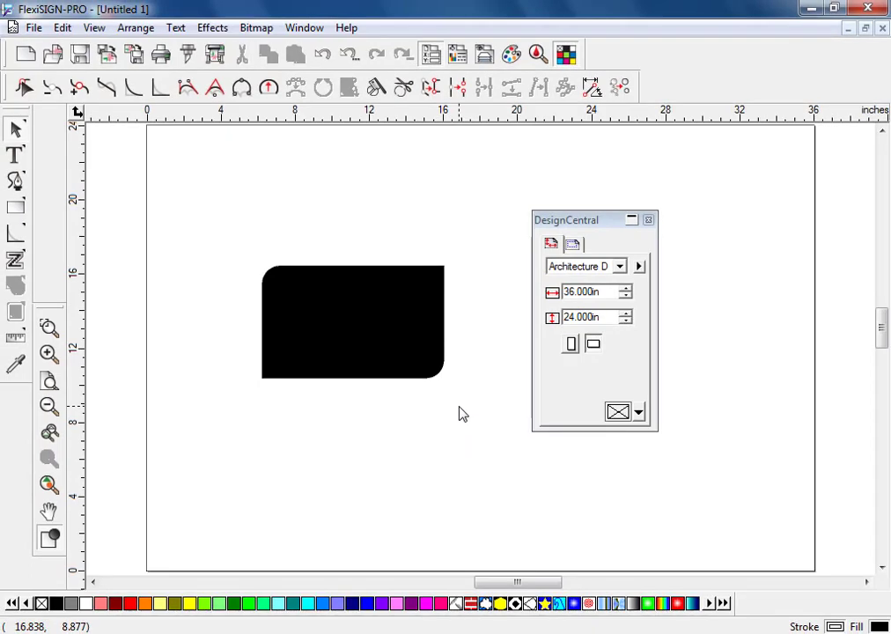
Delete the partly sharpened shape and draw a rectangle about 10.2 in wide by 6.3 in high in its place
{"action": "left_click_drag", "start_coordinate": [219, 215], "coordinate": [485, 434]}
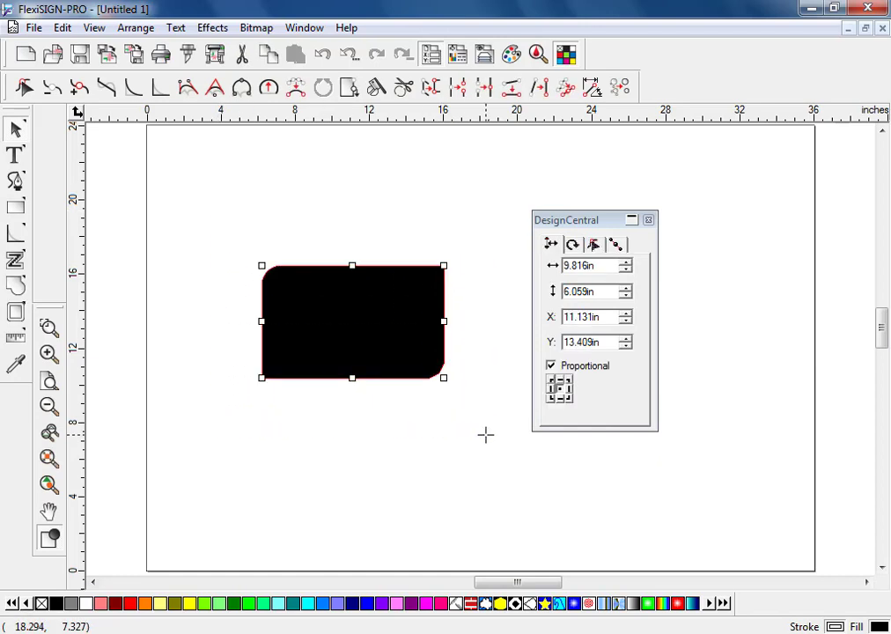
{"action": "key", "text": "Delete"}
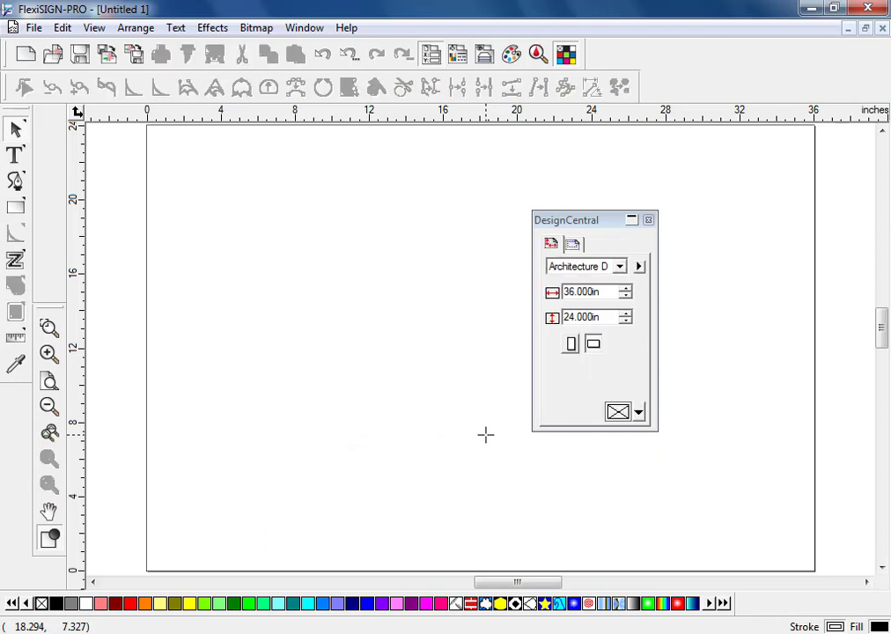
{"action": "left_click", "coordinate": [16, 206]}
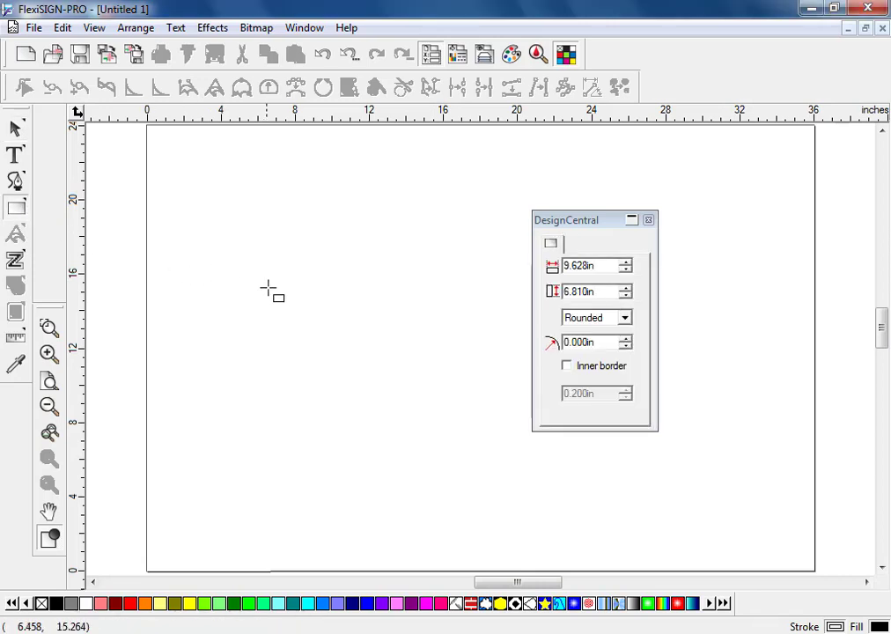
{"action": "left_click_drag", "start_coordinate": [282, 280], "coordinate": [472, 397]}
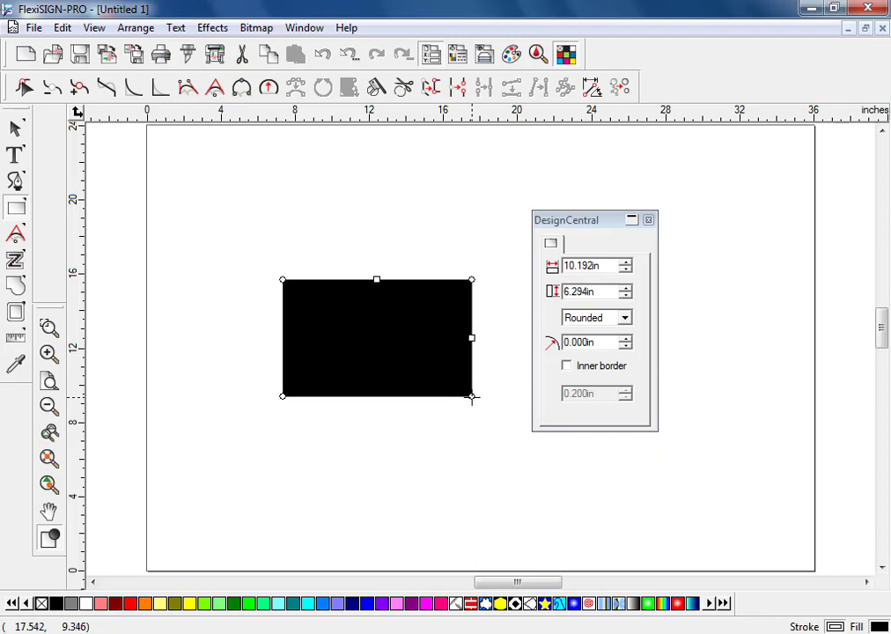
Select the newly drawn rectangle and convert it to outlines
{"action": "left_click", "coordinate": [16, 129]}
{"action": "left_click", "coordinate": [431, 432]}
{"action": "left_click", "coordinate": [396, 372]}
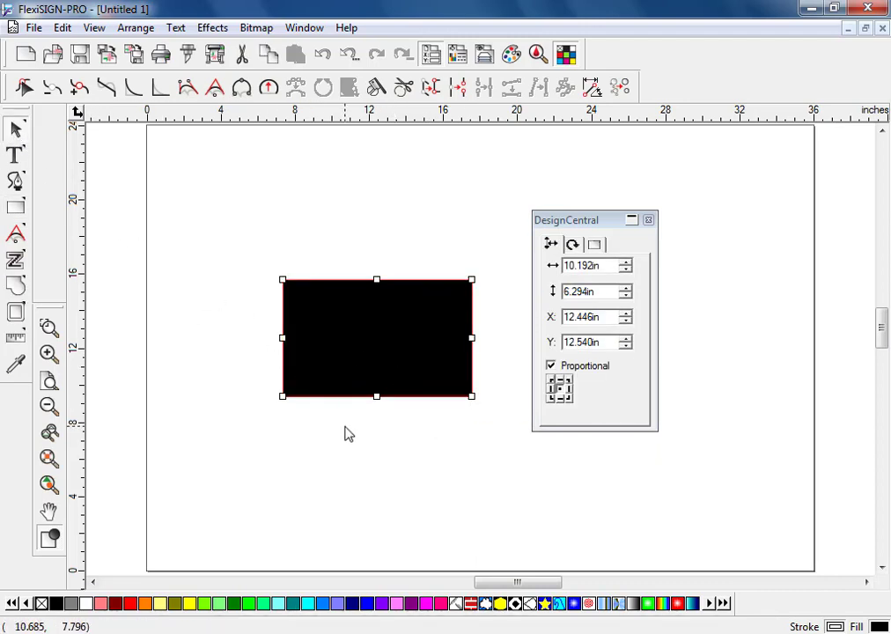
{"action": "left_click", "coordinate": [413, 456]}
{"action": "left_click", "coordinate": [394, 368]}
{"action": "key", "text": "v"}
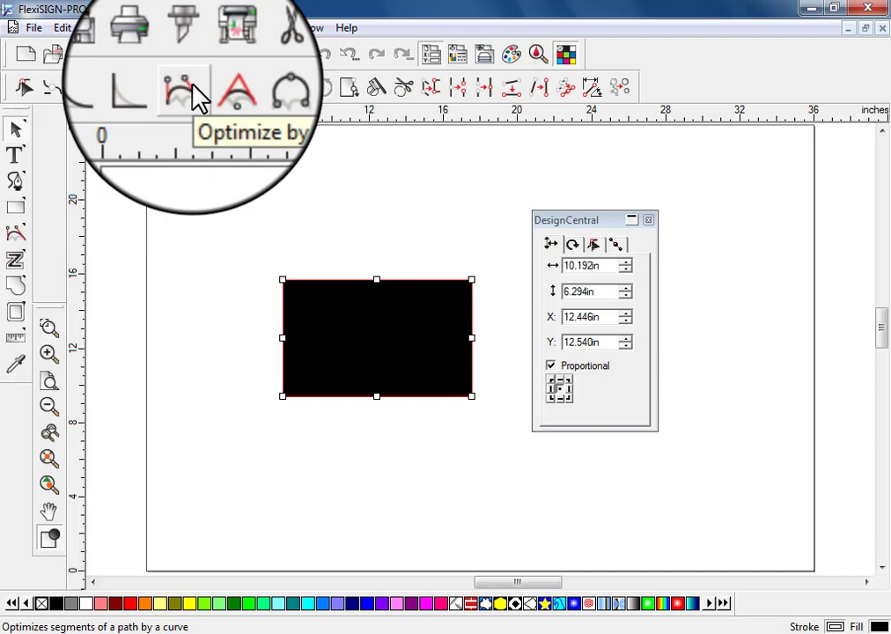
Optimize the rectangle's top edge by a curve from corner to corner, shape it into an S-wave dipping on the left half, and apply
{"action": "left_click", "coordinate": [197, 94]}
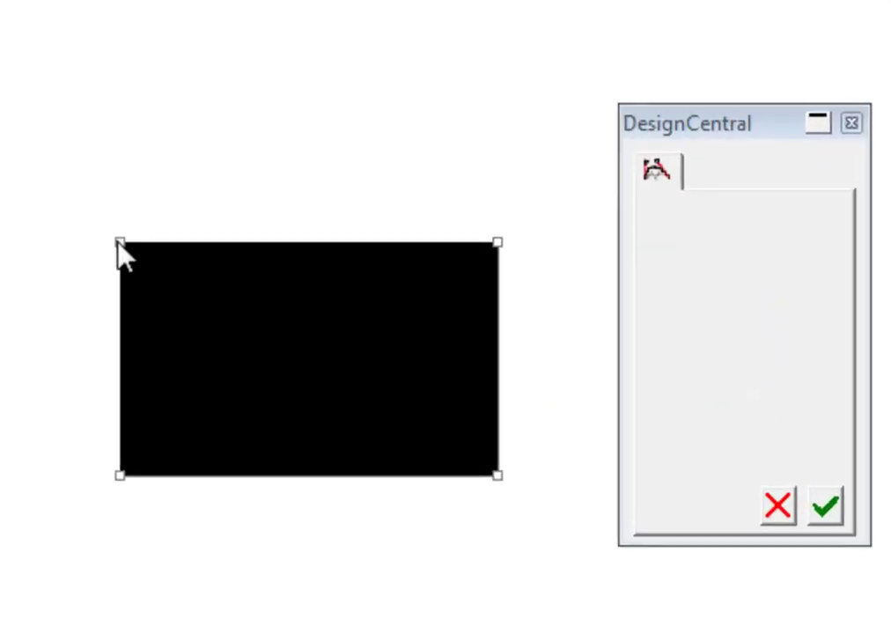
{"action": "mouse_move", "coordinate": [119, 242]}
{"action": "left_mouse_down"}
{"action": "mouse_move", "coordinate": [439, 242]}
{"action": "mouse_move", "coordinate": [503, 261]}
{"action": "left_mouse_up"}
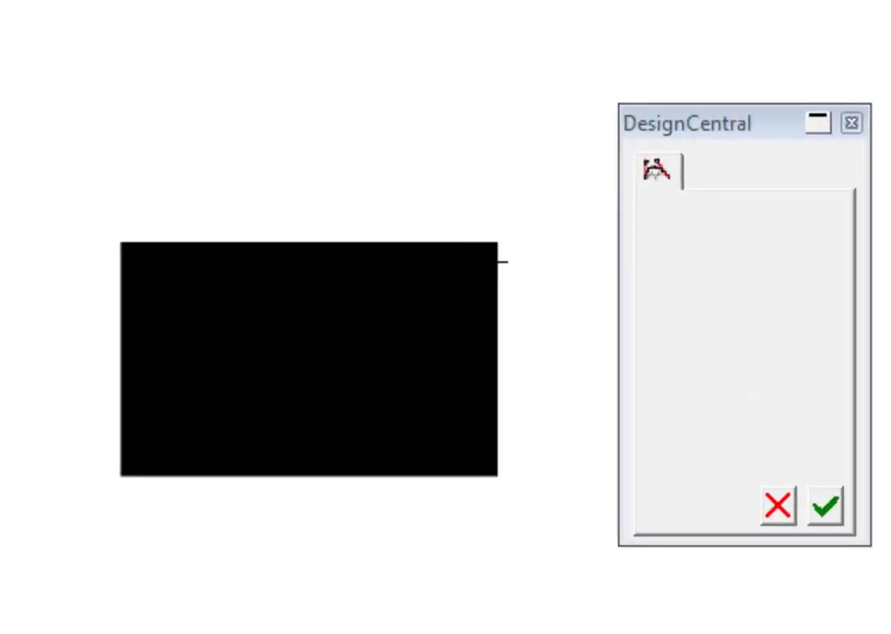
{"action": "left_click", "coordinate": [501, 243]}
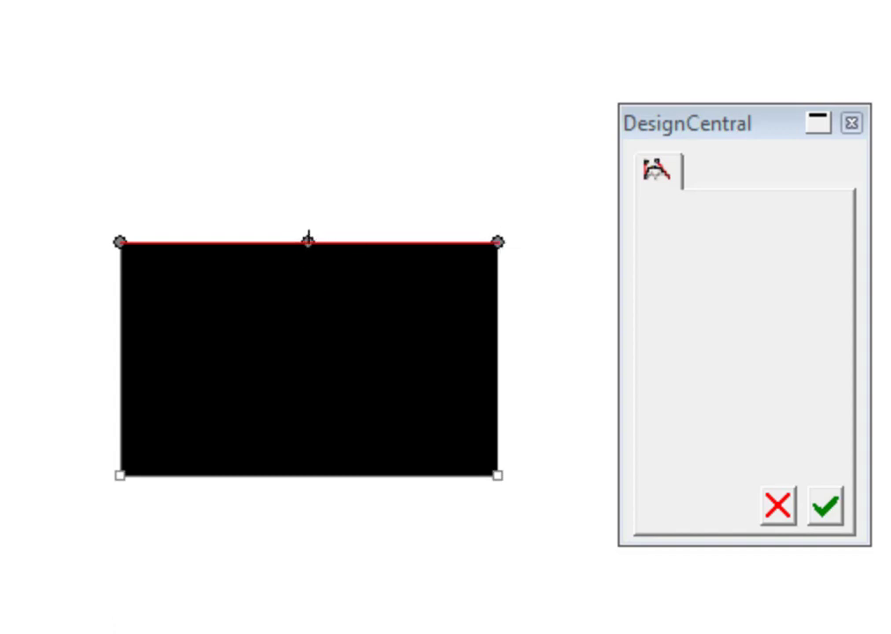
{"action": "left_click_drag", "start_coordinate": [307, 239], "coordinate": [332, 139]}
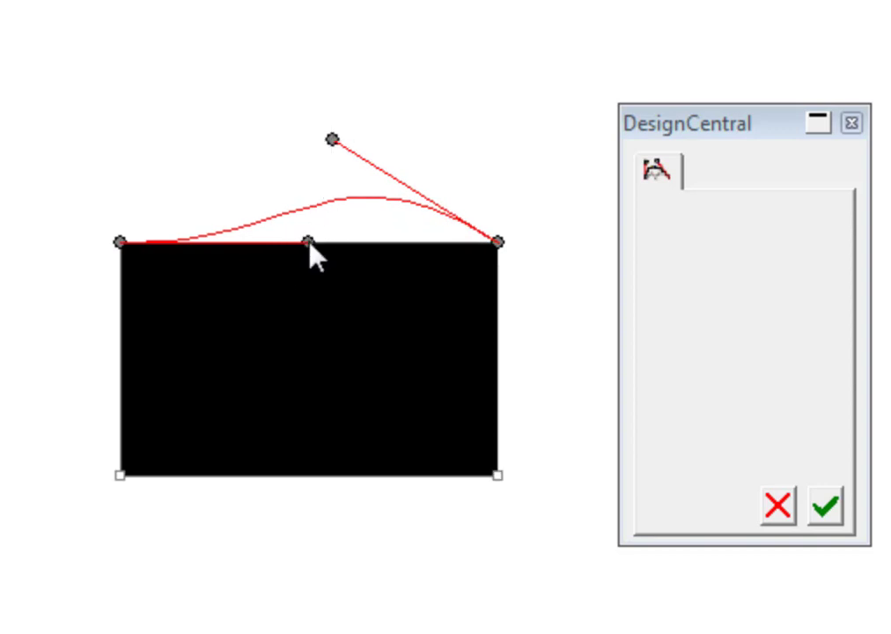
{"action": "left_click_drag", "start_coordinate": [309, 241], "coordinate": [337, 318]}
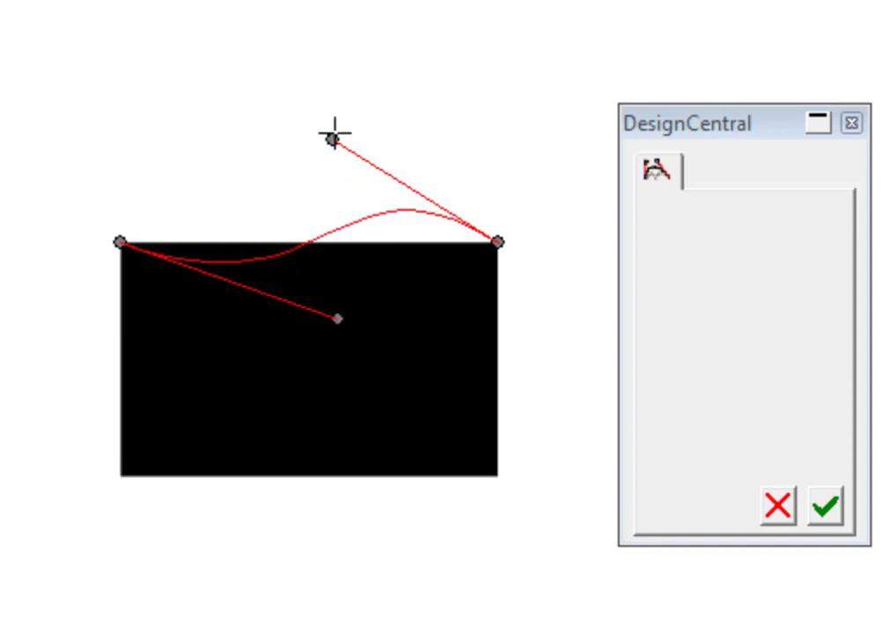
{"action": "left_click_drag", "start_coordinate": [333, 137], "coordinate": [307, 157]}
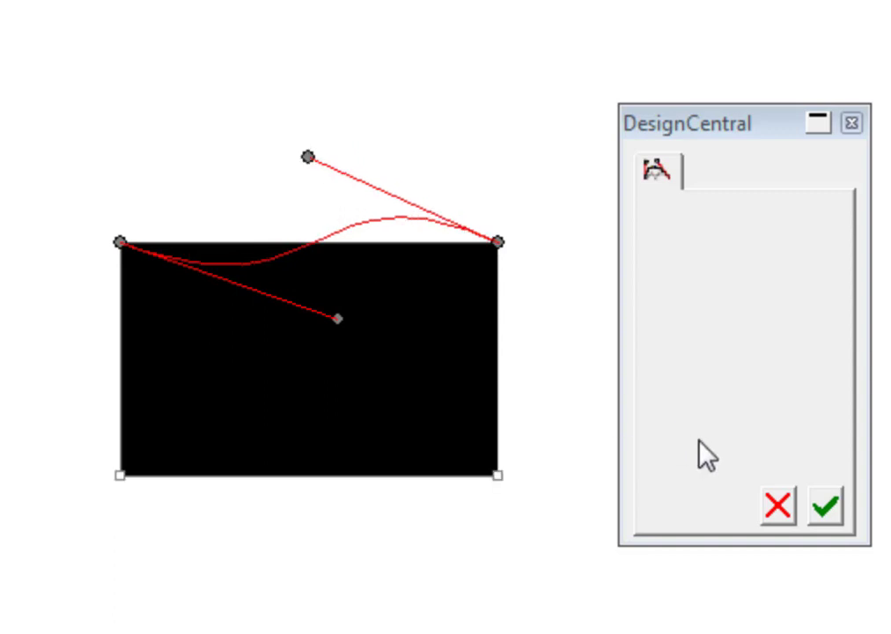
{"action": "left_click", "coordinate": [833, 517]}
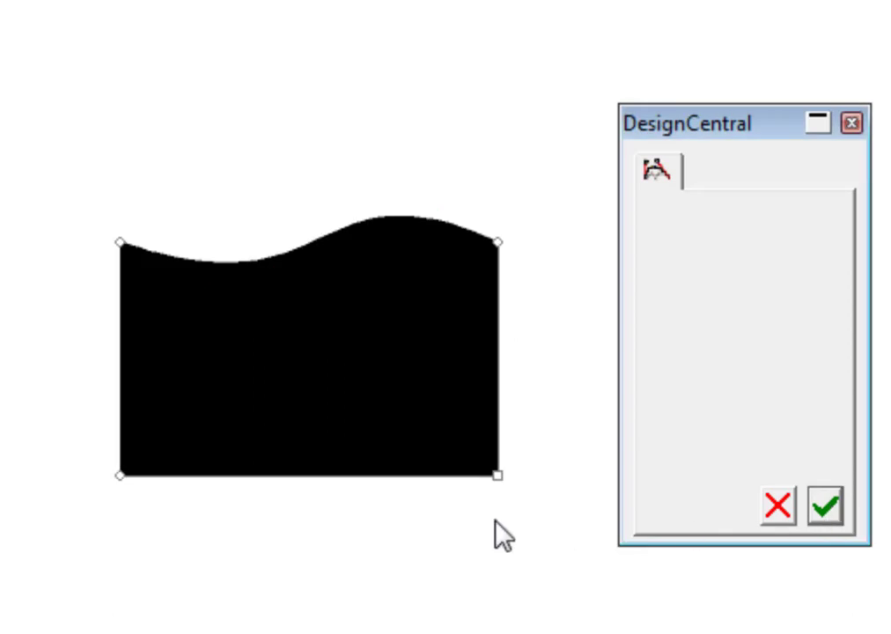
{"action": "left_click", "coordinate": [780, 510]}
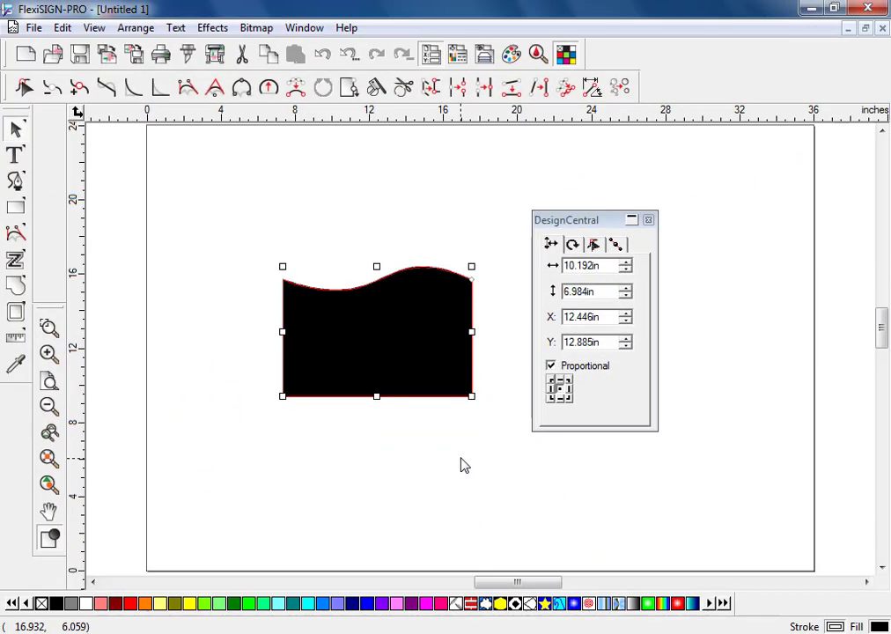
{"action": "left_click", "coordinate": [464, 464]}
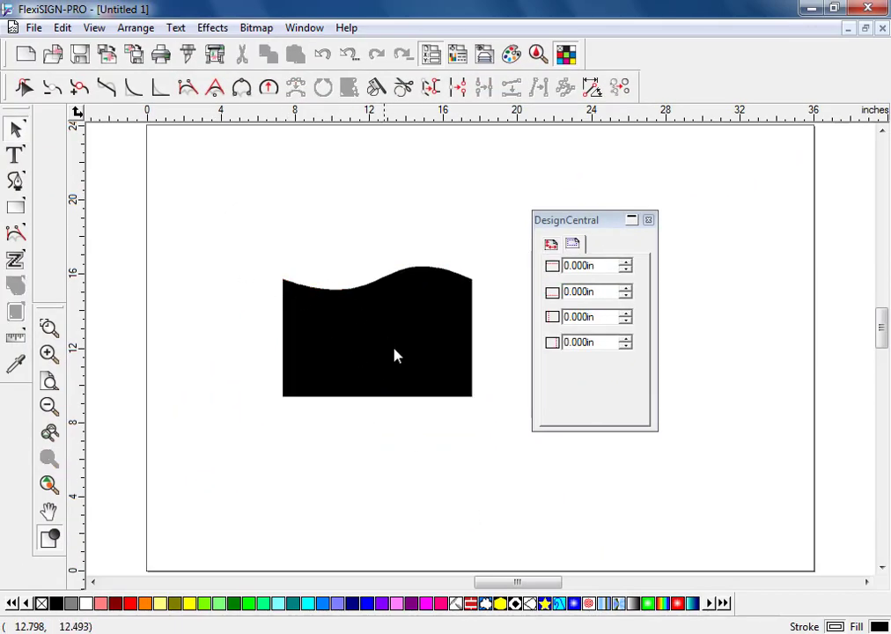
Delete the wavy-topped shape and draw a rectangle about 11.1 in wide by 6.7 in high in its place
{"action": "mouse_move", "coordinate": [230, 195]}
{"action": "left_mouse_down"}
{"action": "mouse_move", "coordinate": [443, 420]}
{"action": "mouse_move", "coordinate": [500, 465]}
{"action": "left_mouse_up"}
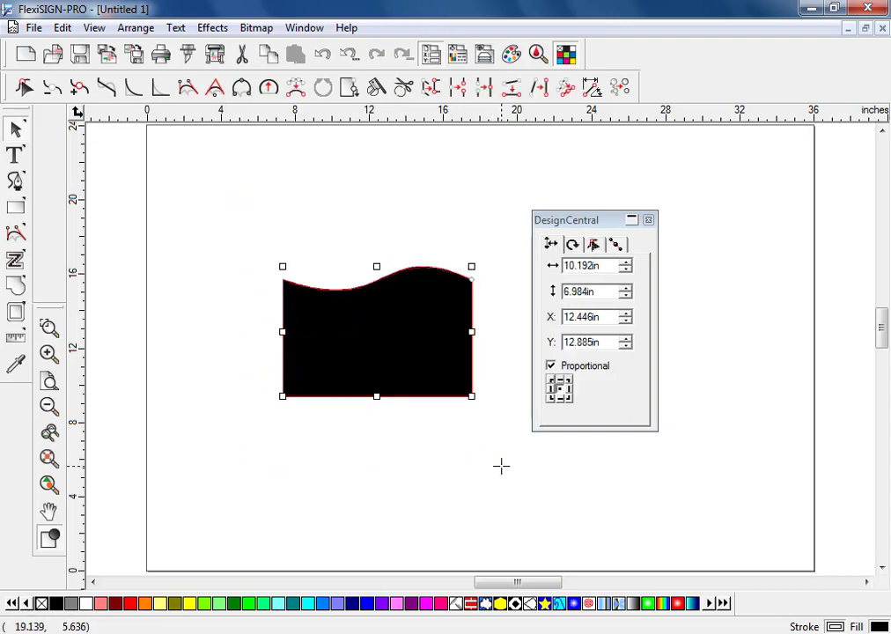
{"action": "key", "text": "Delete"}
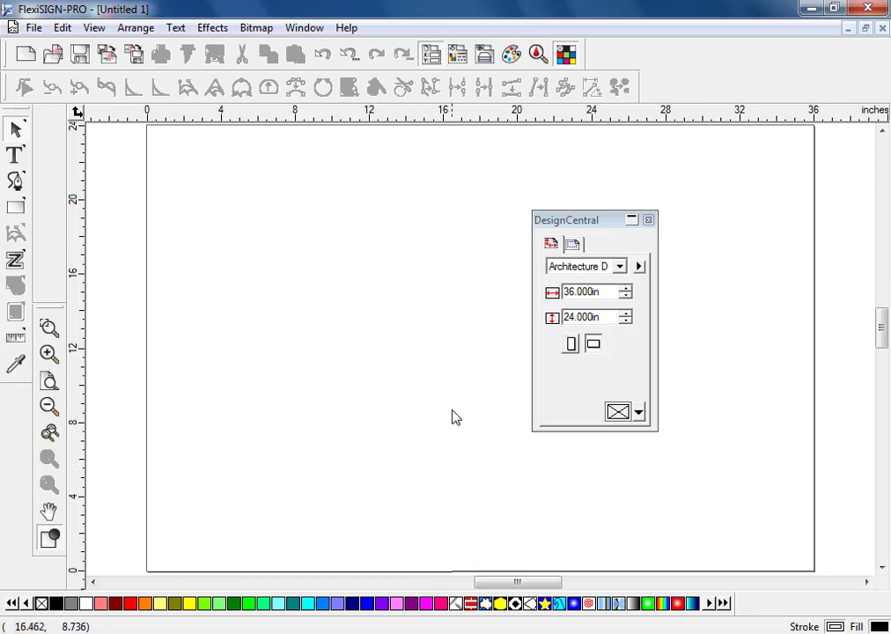
{"action": "left_click", "coordinate": [16, 207]}
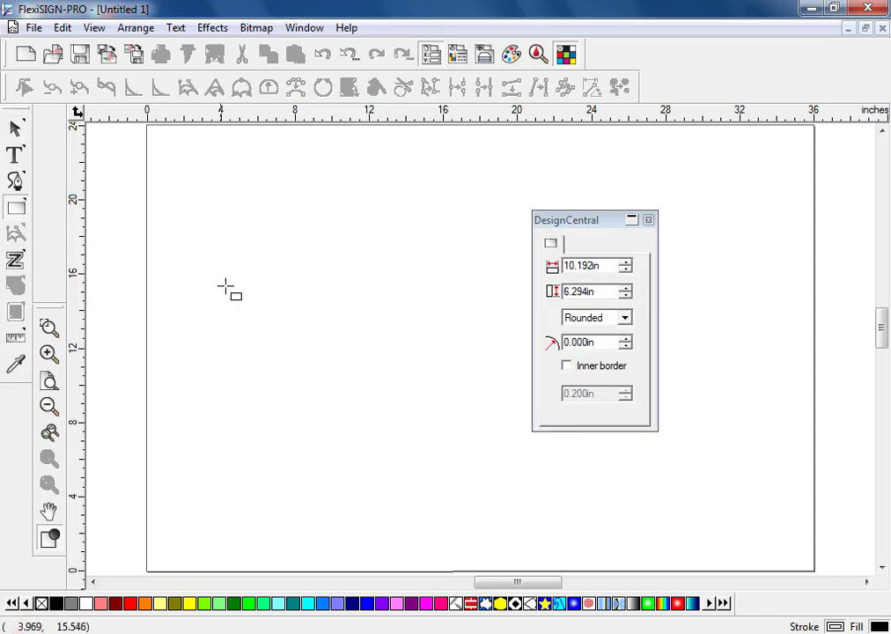
{"action": "mouse_move", "coordinate": [253, 283]}
{"action": "left_mouse_down"}
{"action": "mouse_move", "coordinate": [322, 355]}
{"action": "mouse_move", "coordinate": [460, 416]}
{"action": "left_mouse_up"}
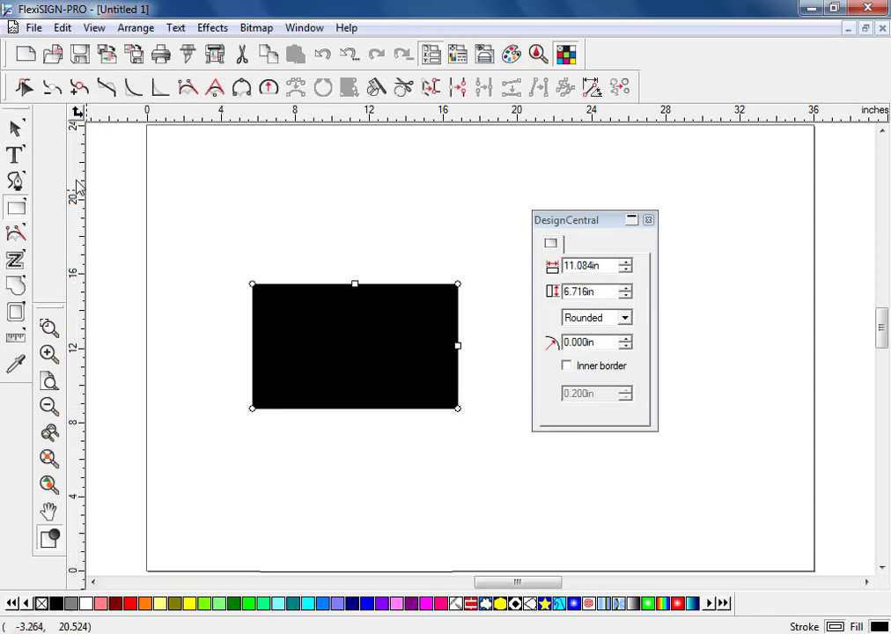
Convert the rectangle to outlines and optimize its upper-right corner into an arc about 13.3 in in diameter, reaching the lower-right corner
{"action": "left_click", "coordinate": [16, 129]}
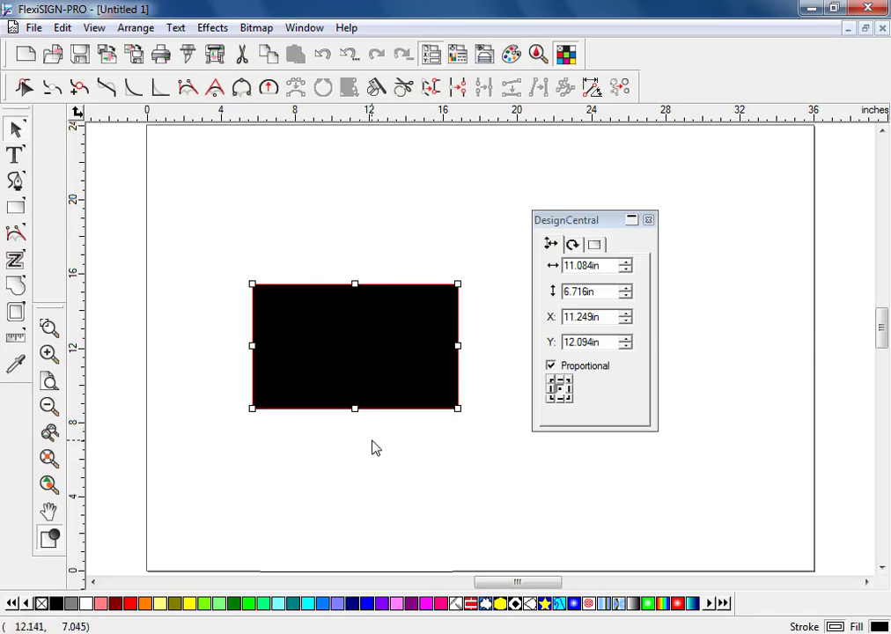
{"action": "key", "text": "v"}
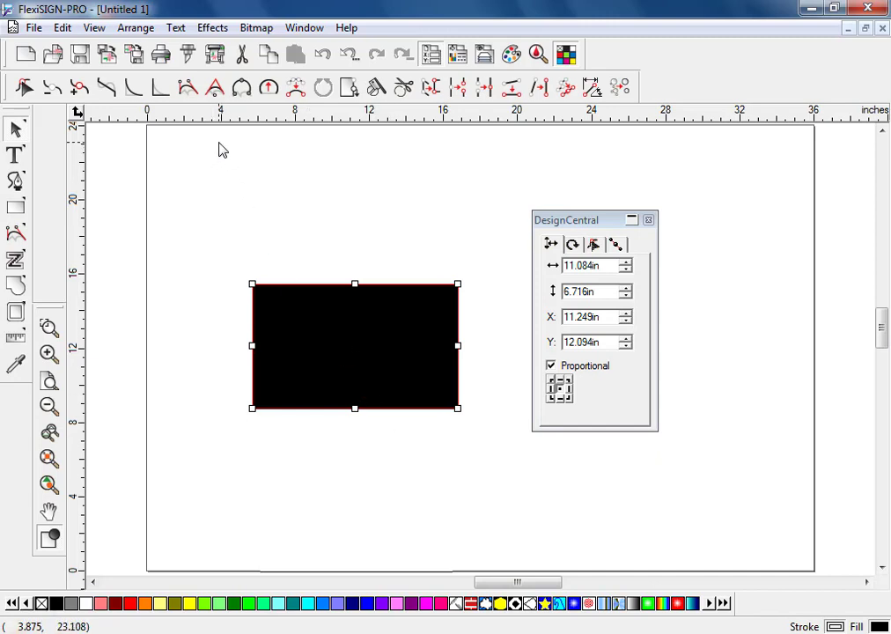
{"action": "left_click", "coordinate": [218, 90]}
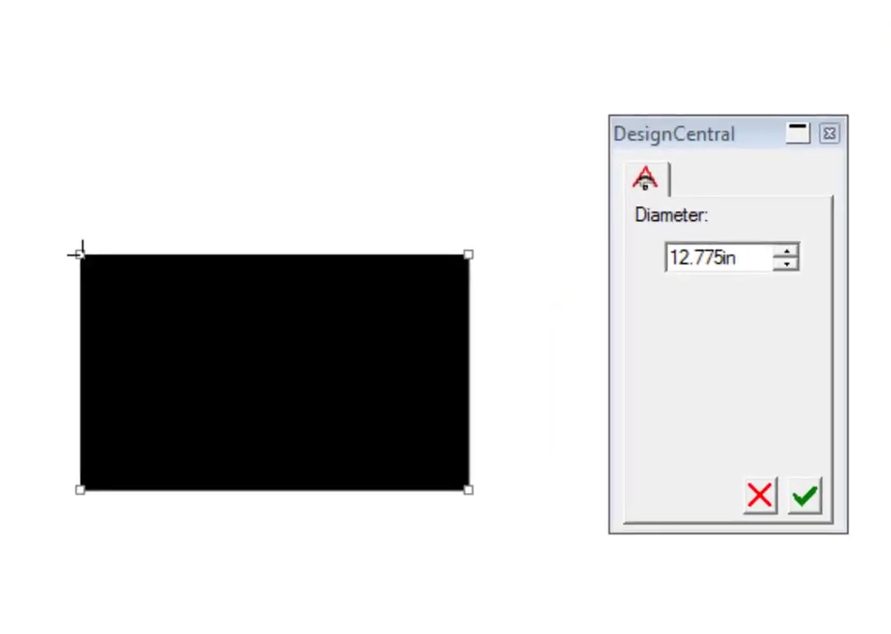
{"action": "left_click", "coordinate": [79, 255]}
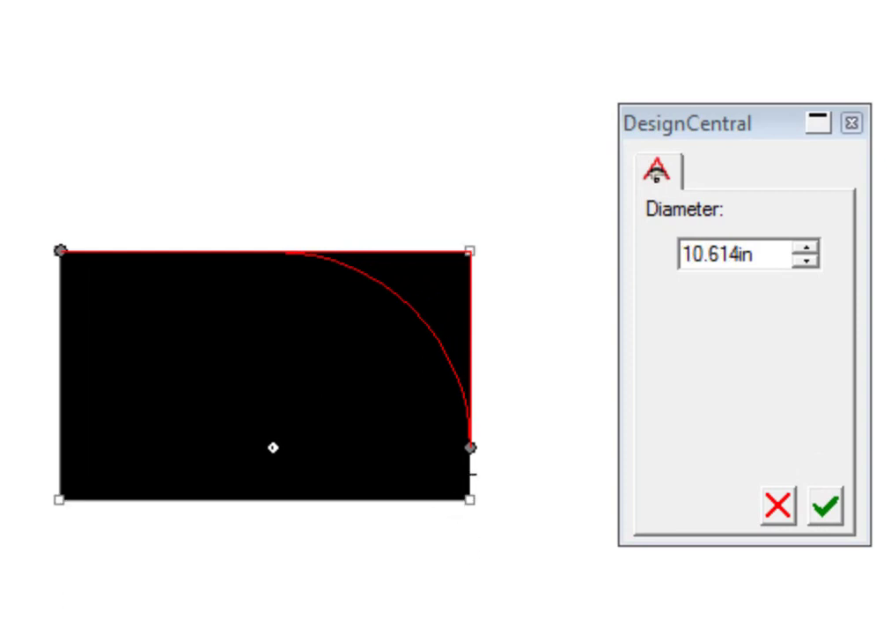
{"action": "left_click", "coordinate": [486, 504]}
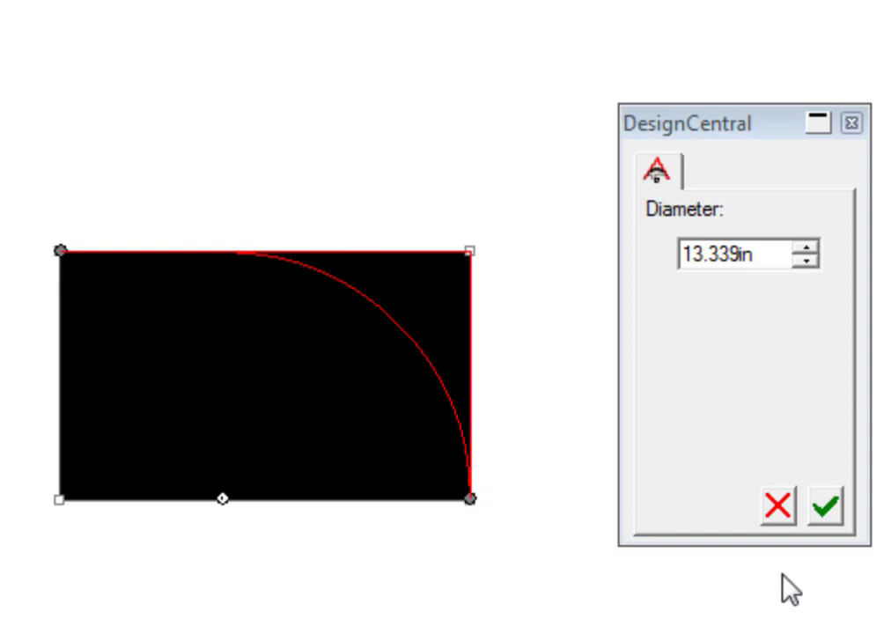
{"action": "left_click", "coordinate": [832, 519]}
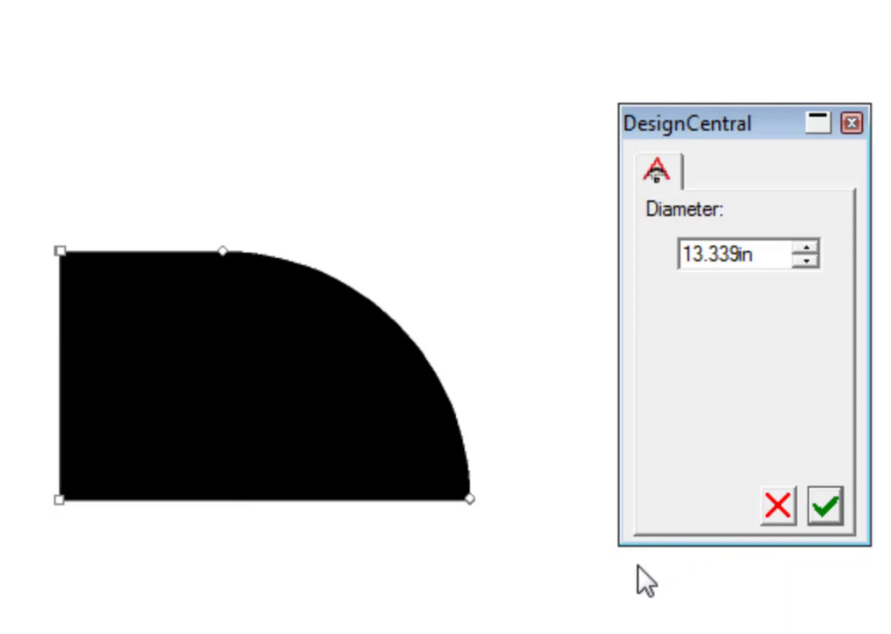
{"action": "left_click", "coordinate": [782, 516]}
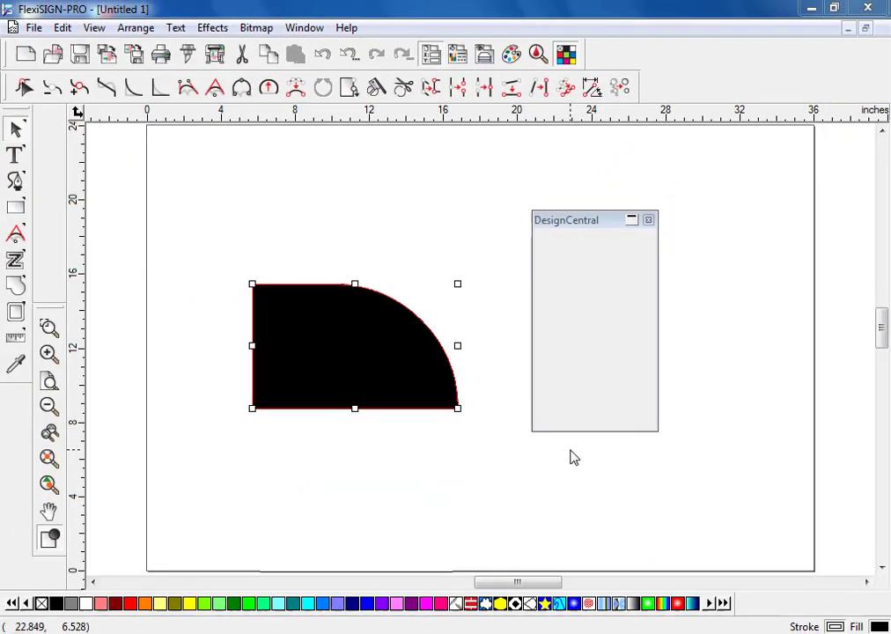
{"action": "left_click", "coordinate": [638, 527]}
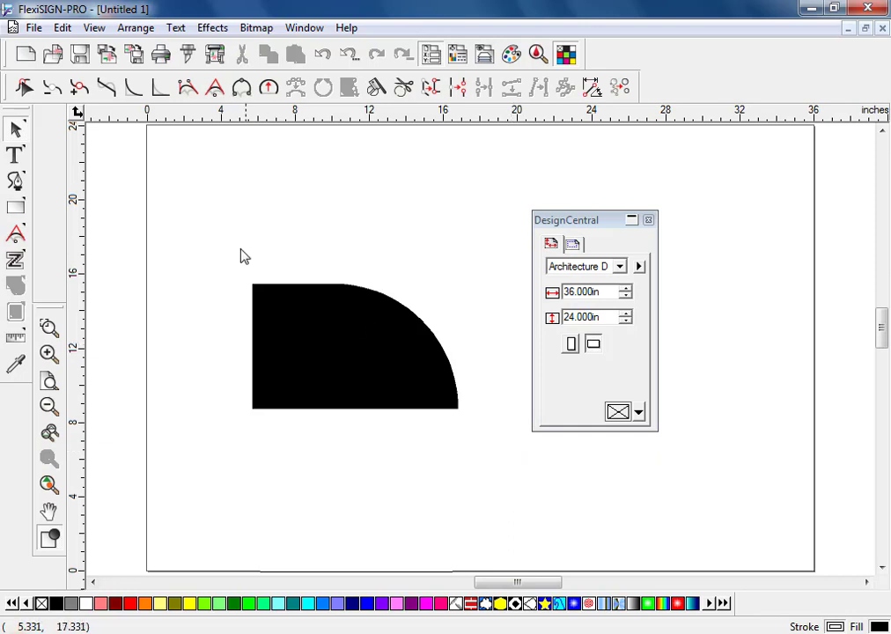
Delete the shape with the rounded corner and draw a rectangle about 13.9 in wide by 7.1 in high in its place
{"action": "left_click_drag", "start_coordinate": [206, 228], "coordinate": [487, 448]}
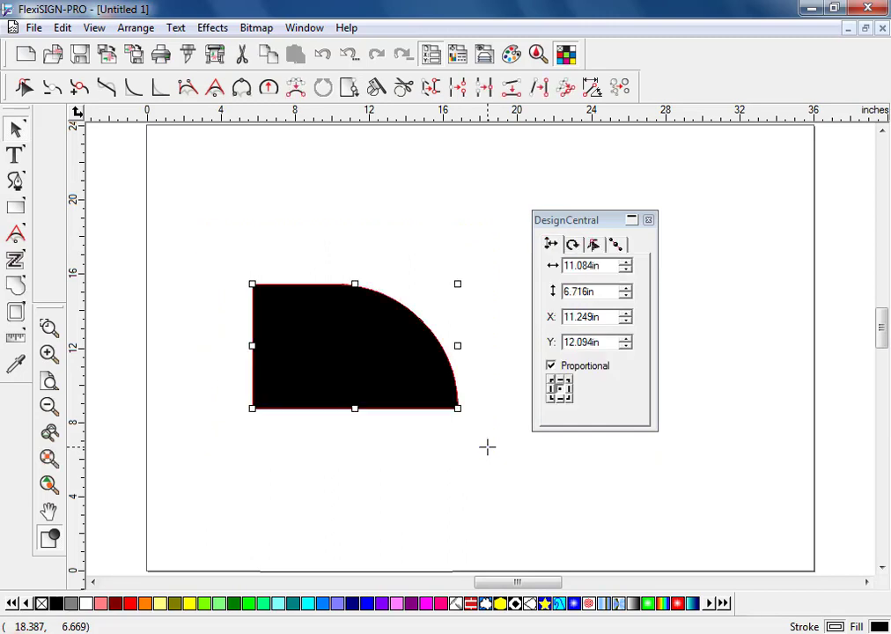
{"action": "key", "text": "Delete"}
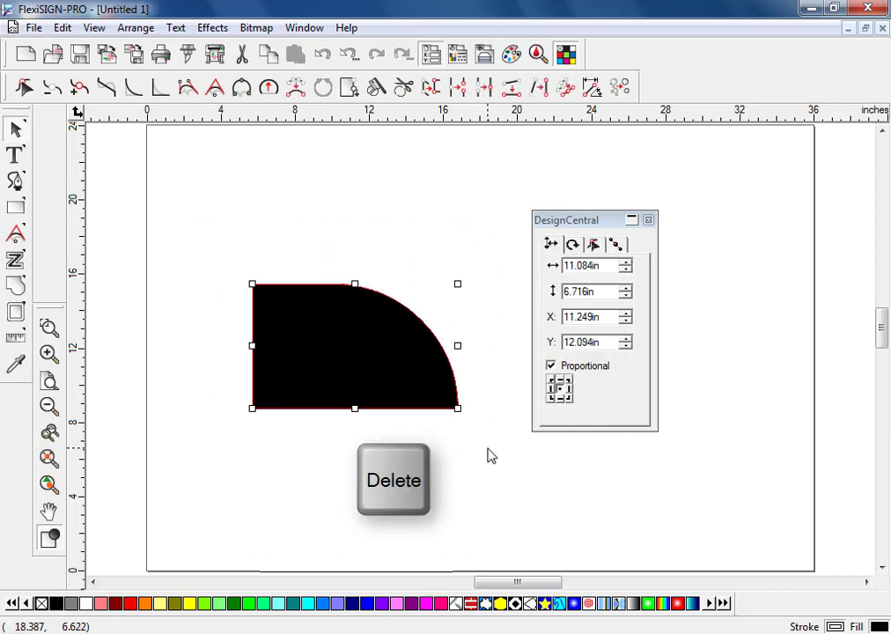
{"action": "scroll", "coordinate": [498, 445], "scroll_direction": "down", "scroll_amount": 1}
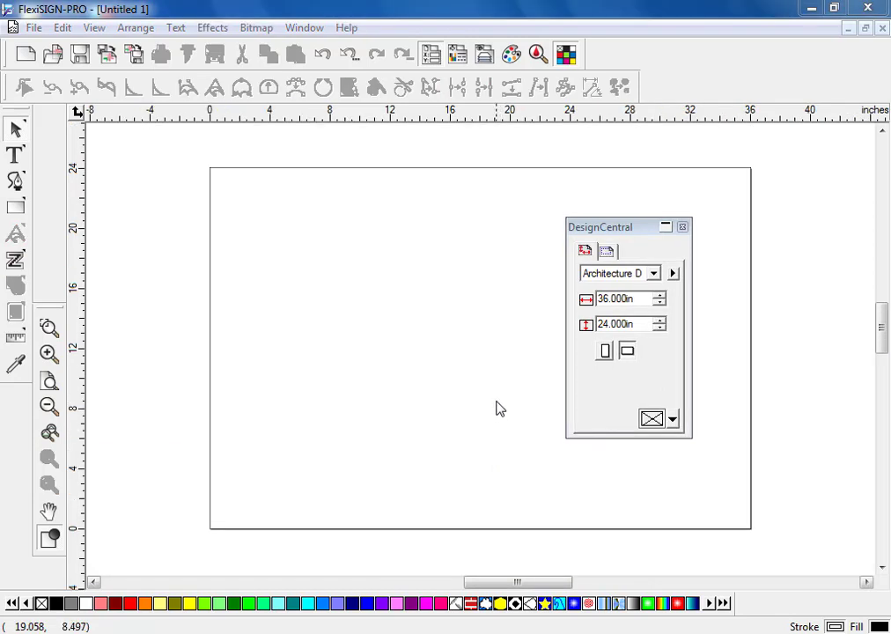
{"action": "left_click", "coordinate": [17, 208]}
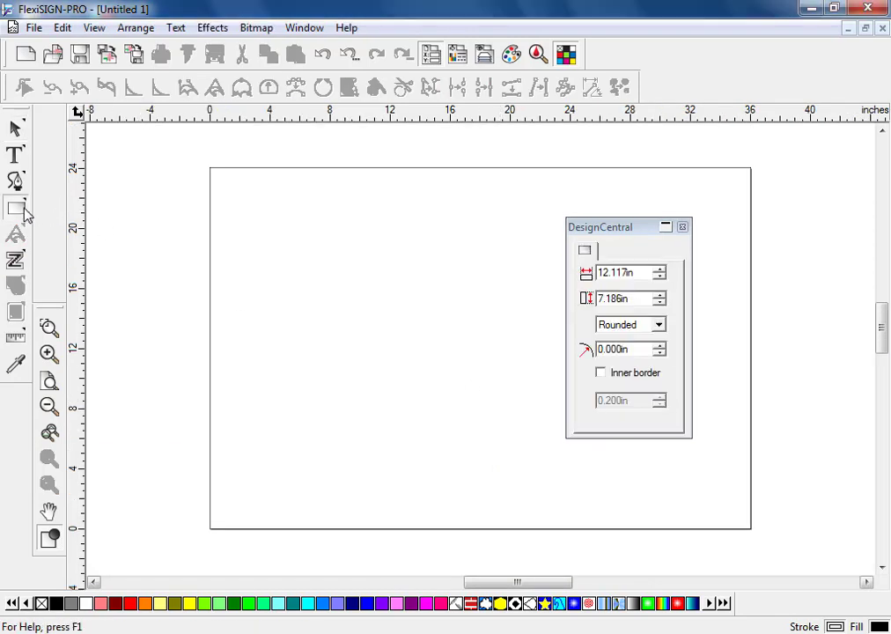
{"action": "mouse_move", "coordinate": [285, 286]}
{"action": "left_mouse_down"}
{"action": "mouse_move", "coordinate": [474, 396]}
{"action": "mouse_move", "coordinate": [494, 397]}
{"action": "left_mouse_up"}
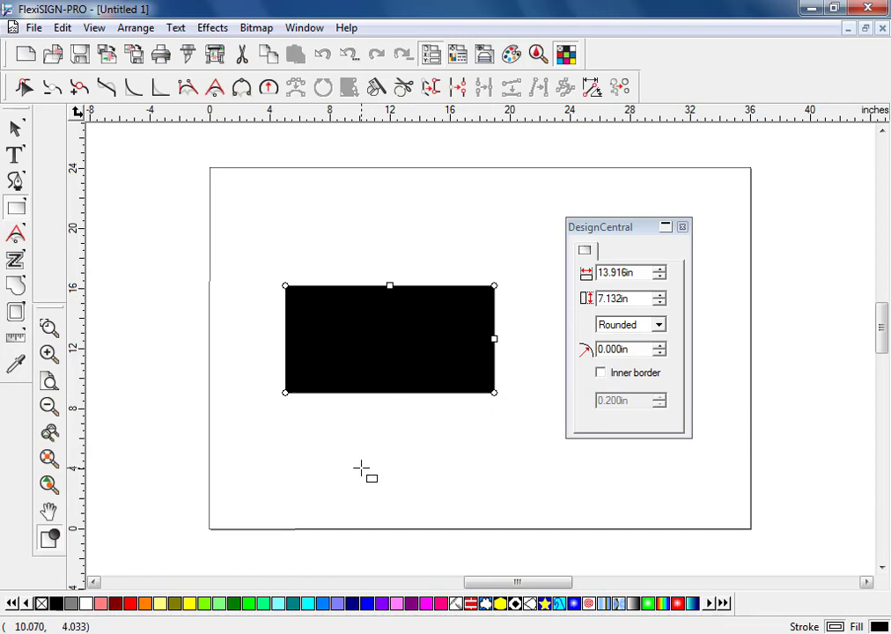
Convert the new 13.9 in wide rectangle to outlines and select it
{"action": "key", "text": "v"}
{"action": "left_click", "coordinate": [415, 431]}
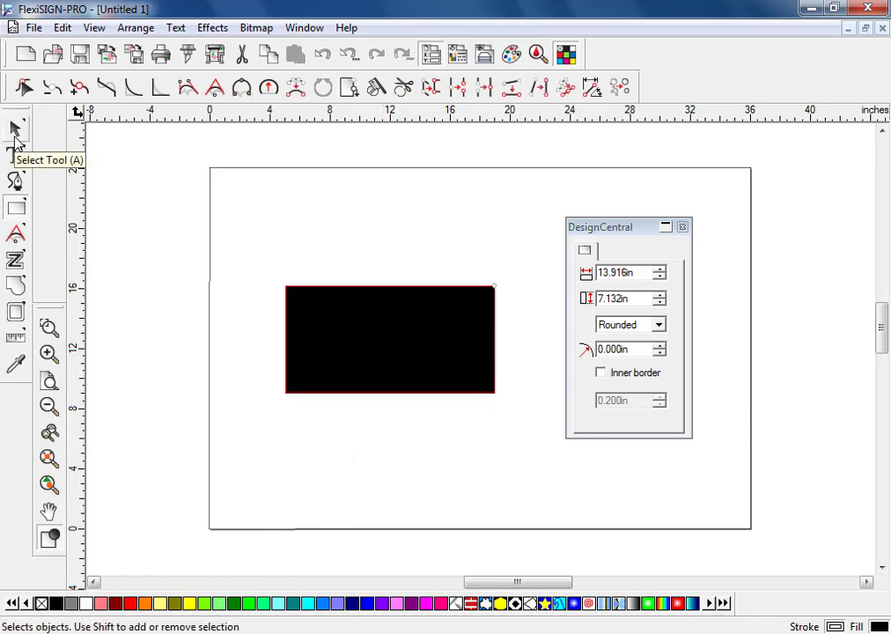
{"action": "left_click", "coordinate": [16, 138]}
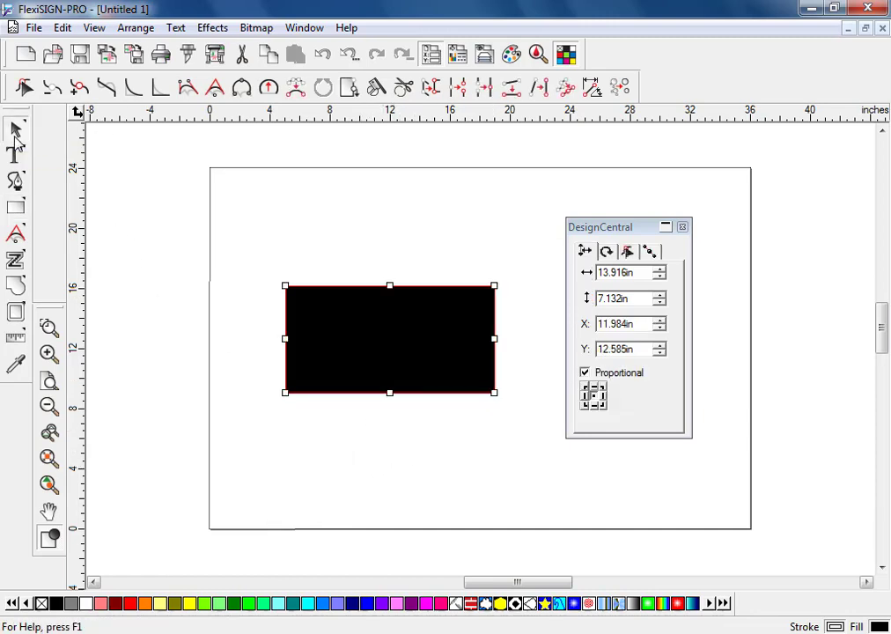
Optimize the rectangle's right edge by an arc from corner to corner, curving it inward, then apply and deselect the shape
{"action": "left_click", "coordinate": [247, 94]}
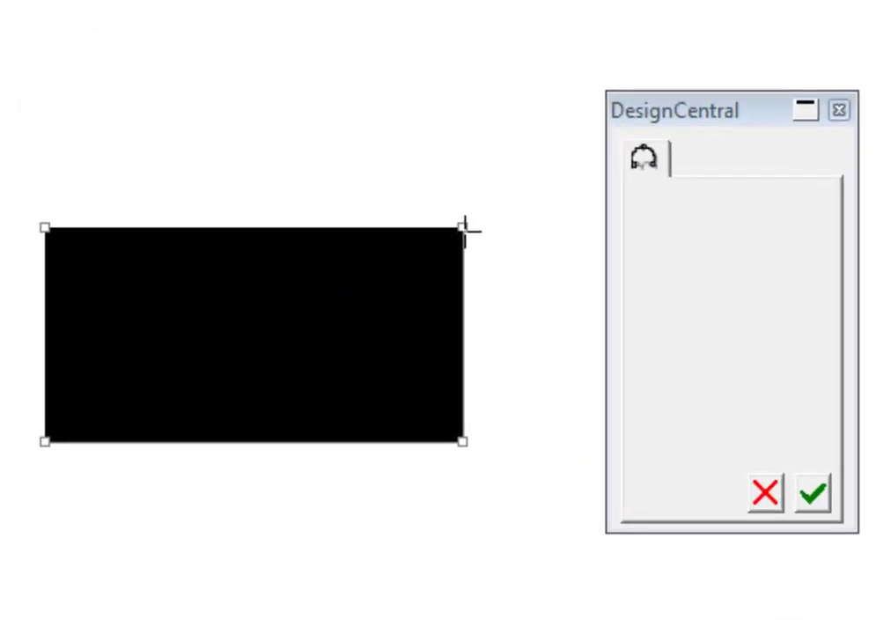
{"action": "left_click", "coordinate": [461, 226]}
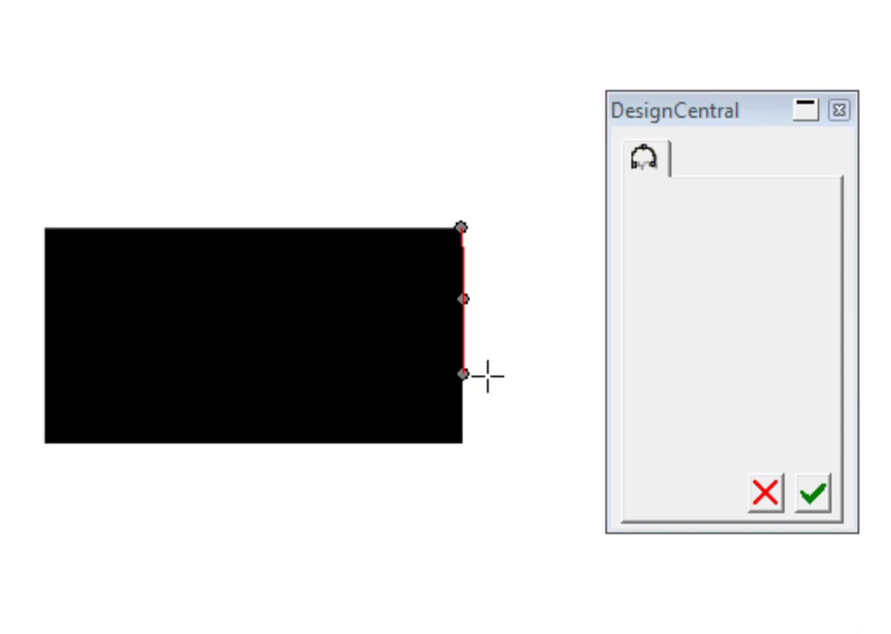
{"action": "left_click", "coordinate": [491, 436]}
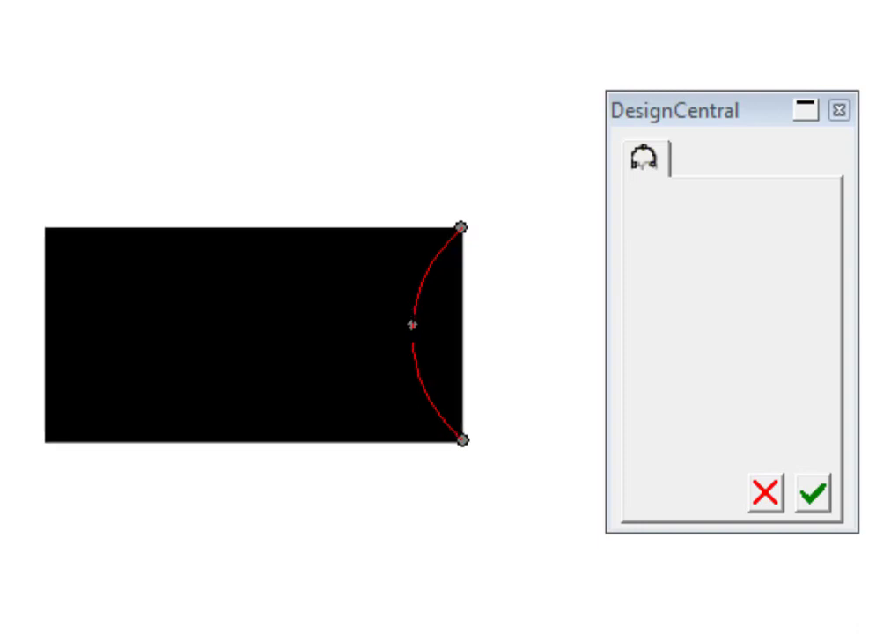
{"action": "left_click", "coordinate": [412, 325]}
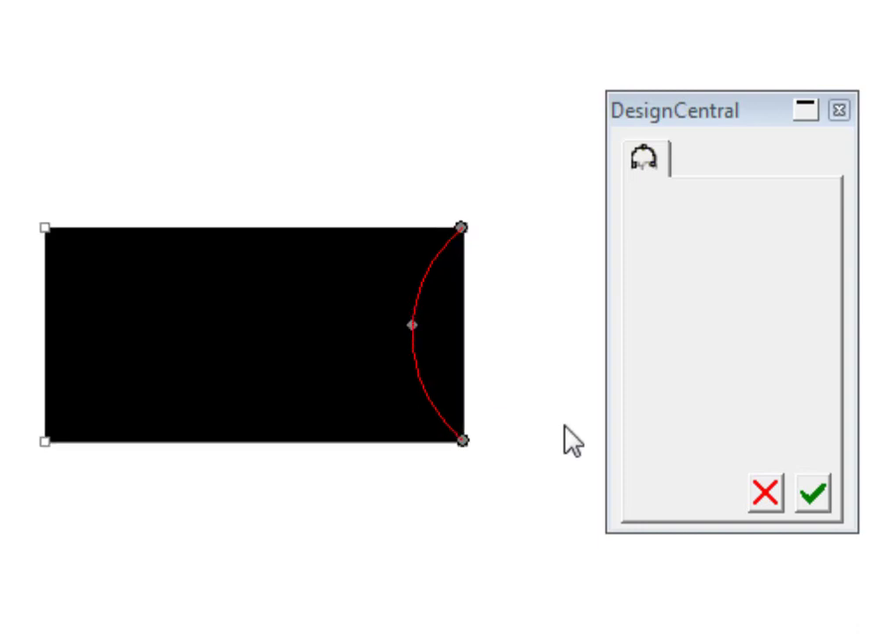
{"action": "left_click", "coordinate": [815, 492]}
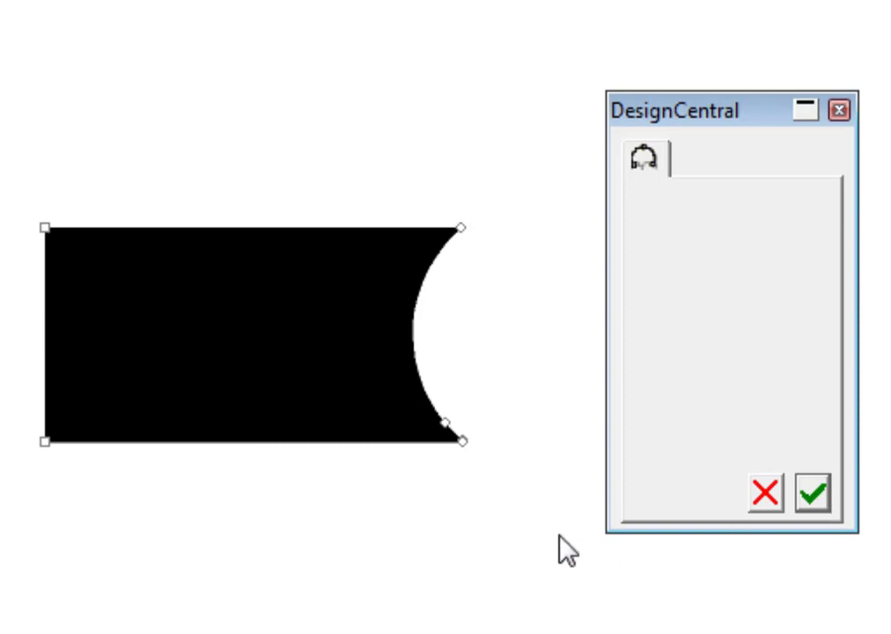
{"action": "left_click", "coordinate": [761, 495]}
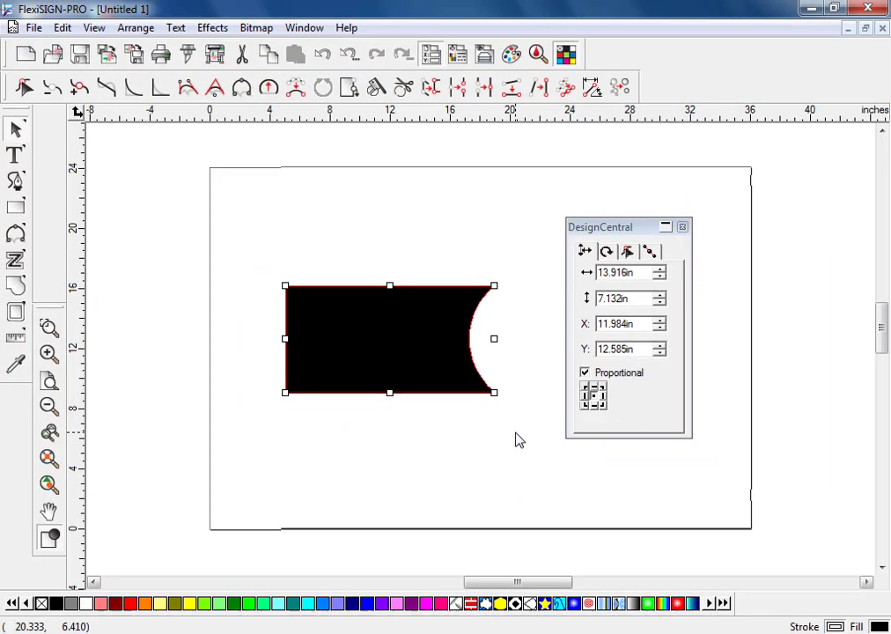
{"action": "left_click", "coordinate": [515, 475]}
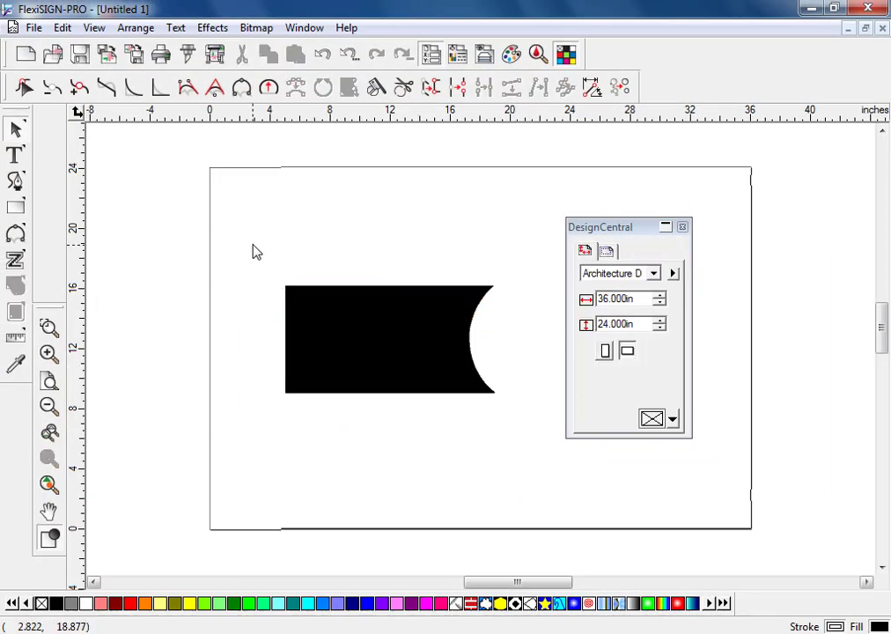
Delete the shape with the concave right edge and draw a rectangle about 15.6 in wide by 8.4 in high
{"action": "left_click_drag", "start_coordinate": [252, 246], "coordinate": [520, 448]}
{"action": "key", "text": "Delete"}
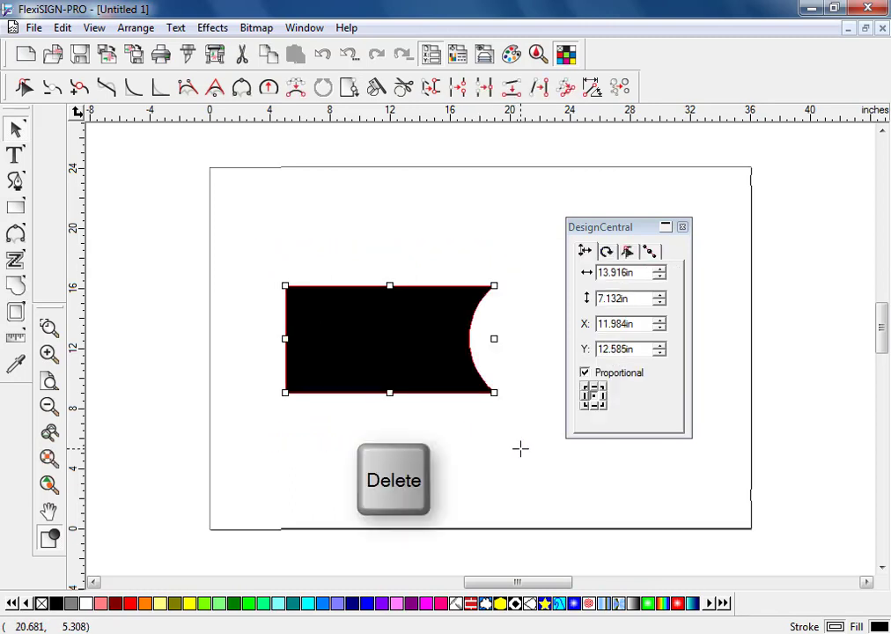
{"action": "left_click", "coordinate": [16, 207]}
{"action": "mouse_move", "coordinate": [273, 277]}
{"action": "left_mouse_down"}
{"action": "mouse_move", "coordinate": [382, 377]}
{"action": "mouse_move", "coordinate": [508, 410]}
{"action": "left_mouse_up"}
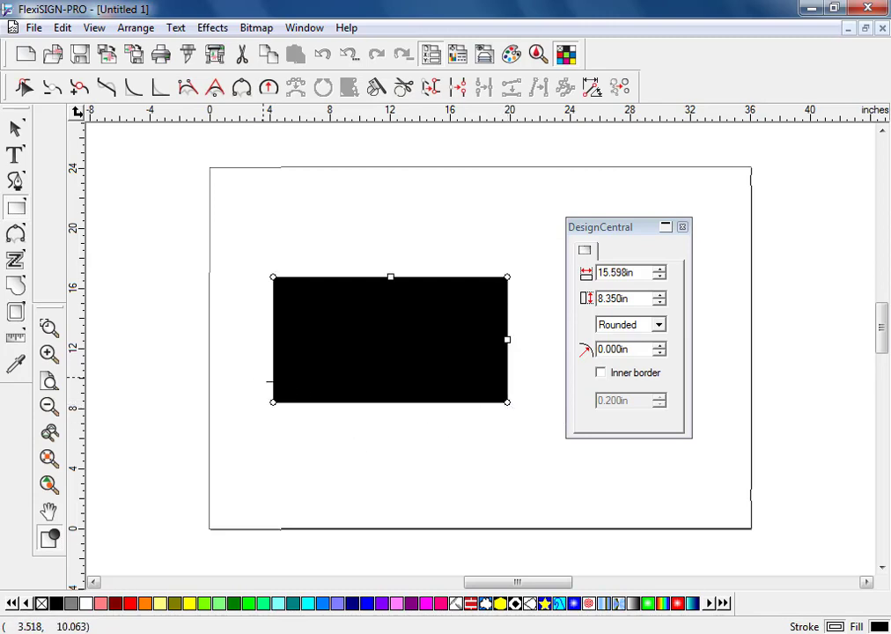
Convert the 15.6 in wide rectangle to outlines and select it
{"action": "key", "text": "v"}
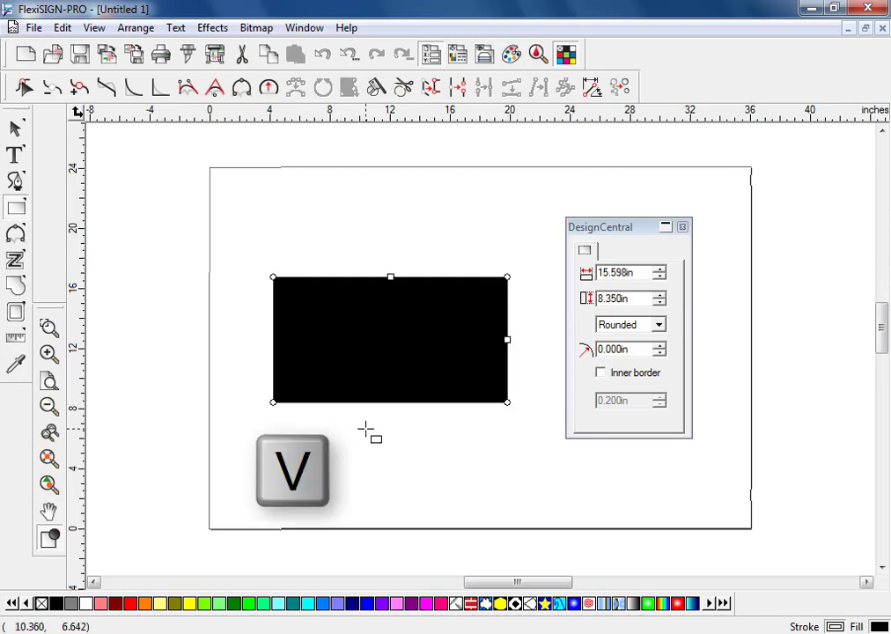
{"action": "left_click", "coordinate": [364, 429]}
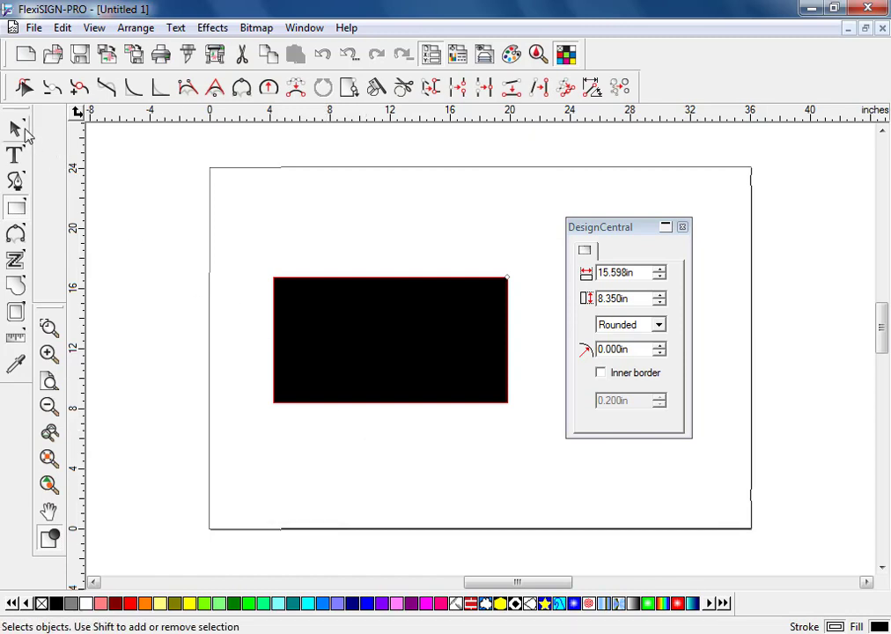
{"action": "left_click", "coordinate": [24, 130]}
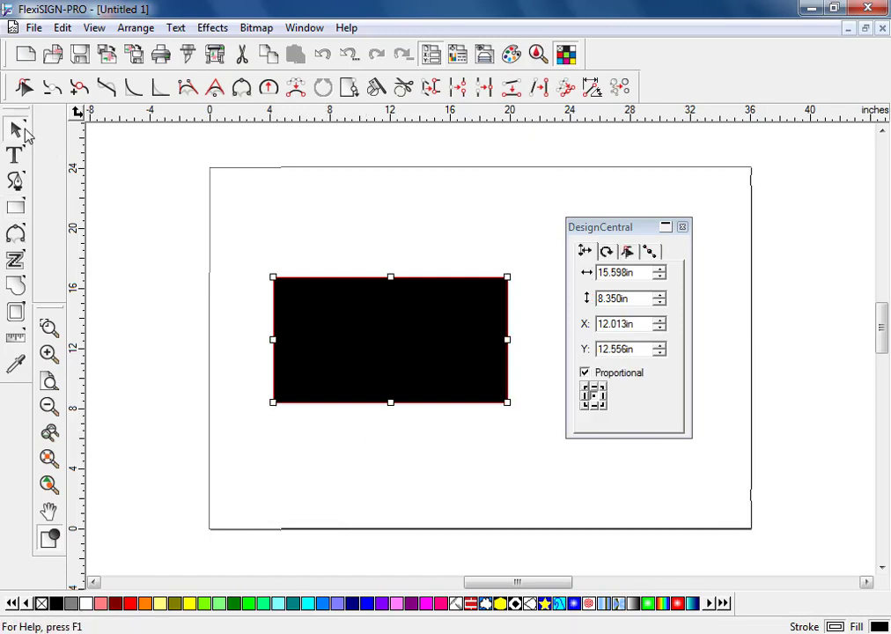
Bend the rectangle's top edge upward into an arc, making the shape about 11.3 in high, and deselect it
{"action": "left_click", "coordinate": [269, 88]}
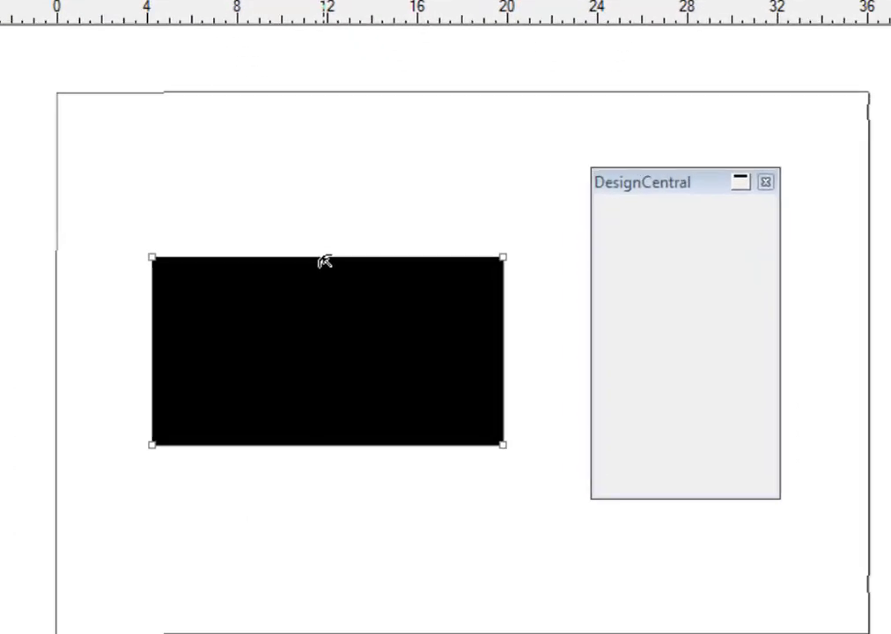
{"action": "left_click_drag", "start_coordinate": [325, 261], "coordinate": [290, 169]}
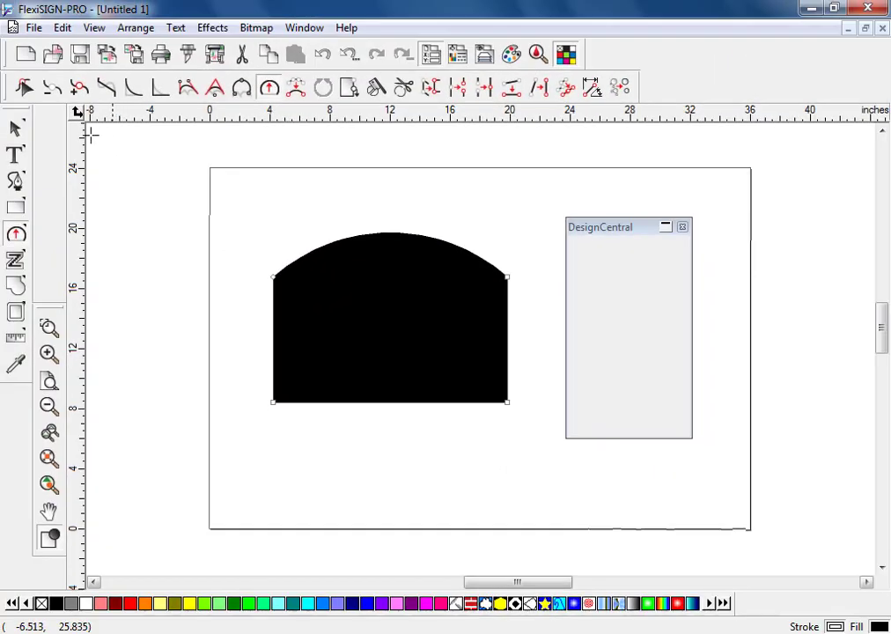
{"action": "left_click", "coordinate": [17, 129]}
{"action": "left_click", "coordinate": [368, 368]}
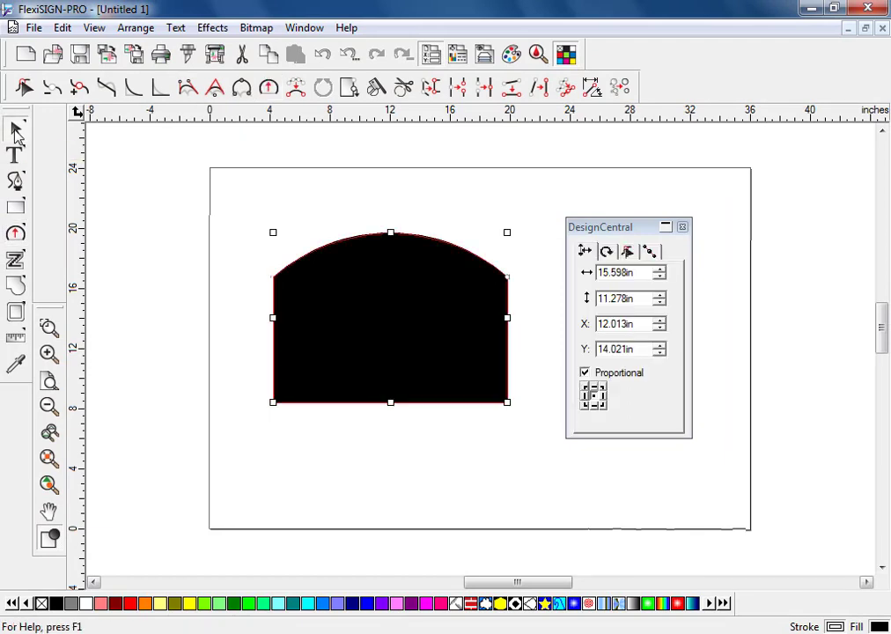
{"action": "left_click", "coordinate": [494, 469]}
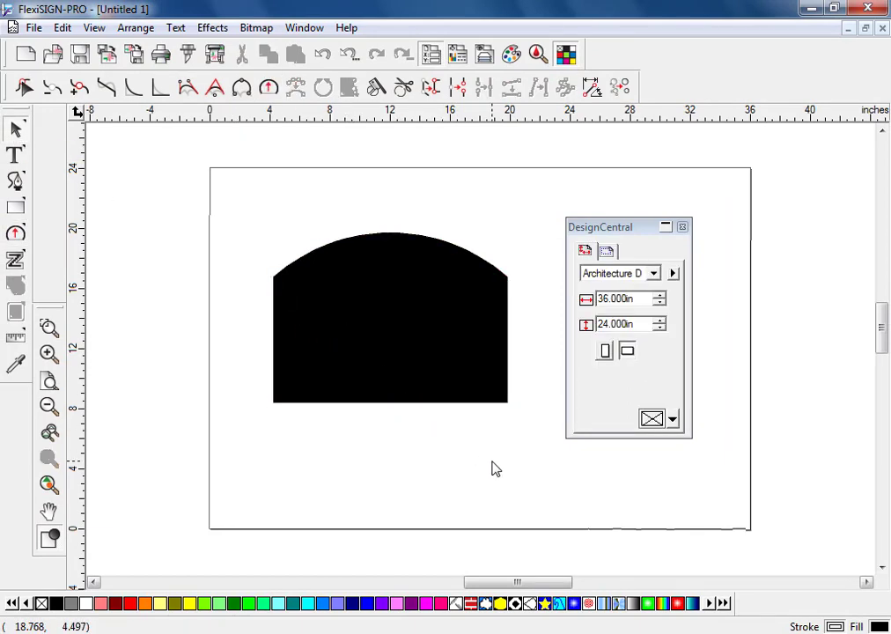
Delete the arch-topped shape and draw a rectangle about 15.3 in wide by 9.0 in high in its place
{"action": "left_click_drag", "start_coordinate": [239, 193], "coordinate": [529, 442]}
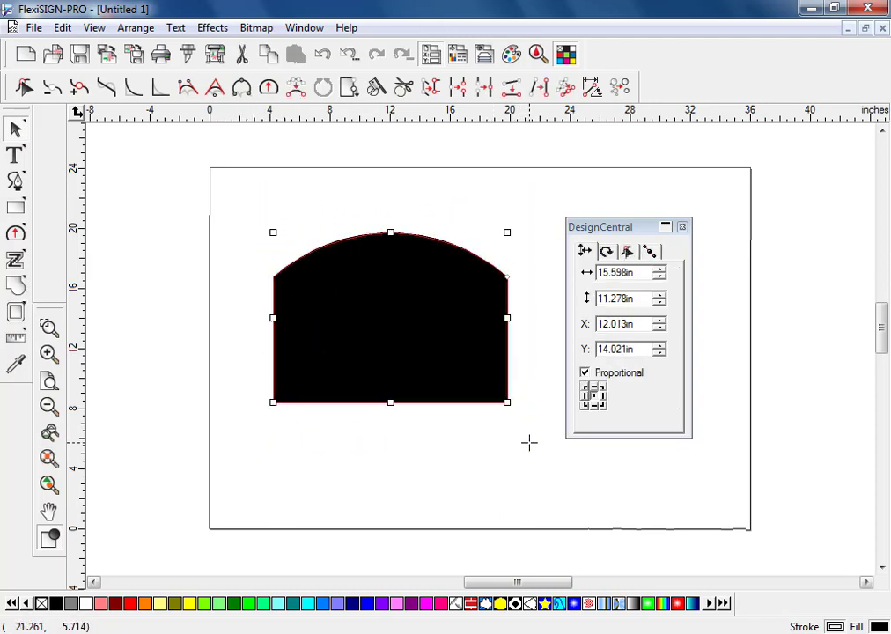
{"action": "key", "text": "Delete"}
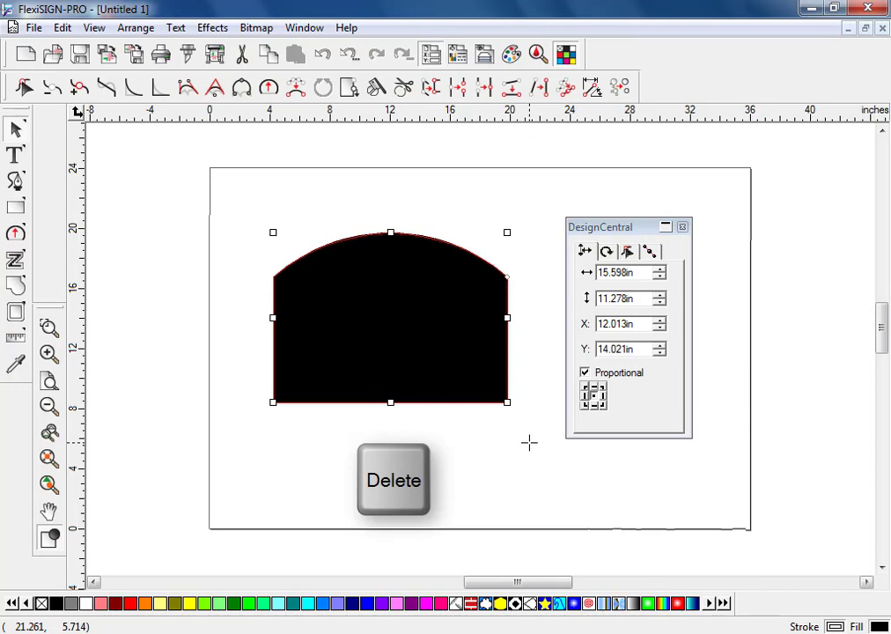
{"action": "key", "text": "Delete"}
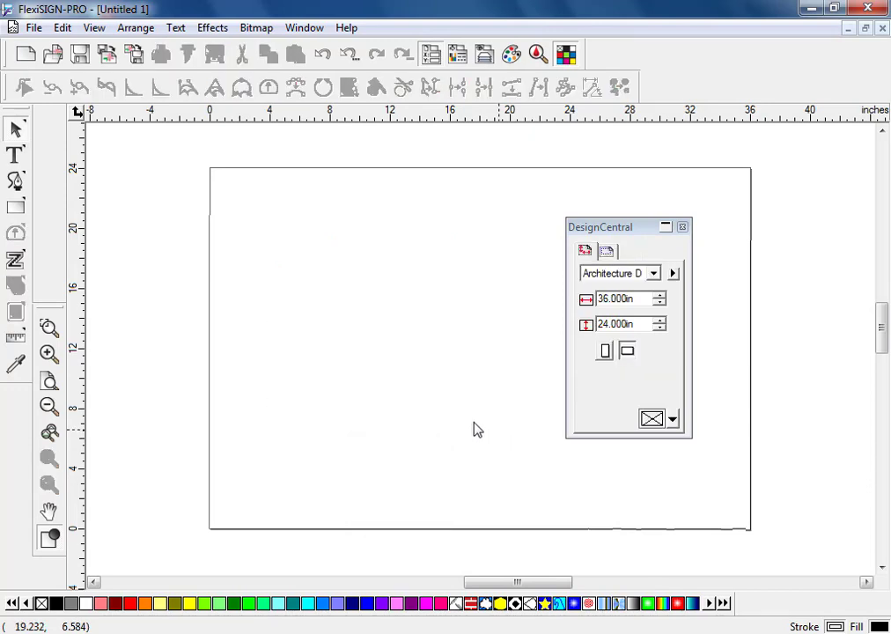
{"action": "left_click", "coordinate": [16, 209]}
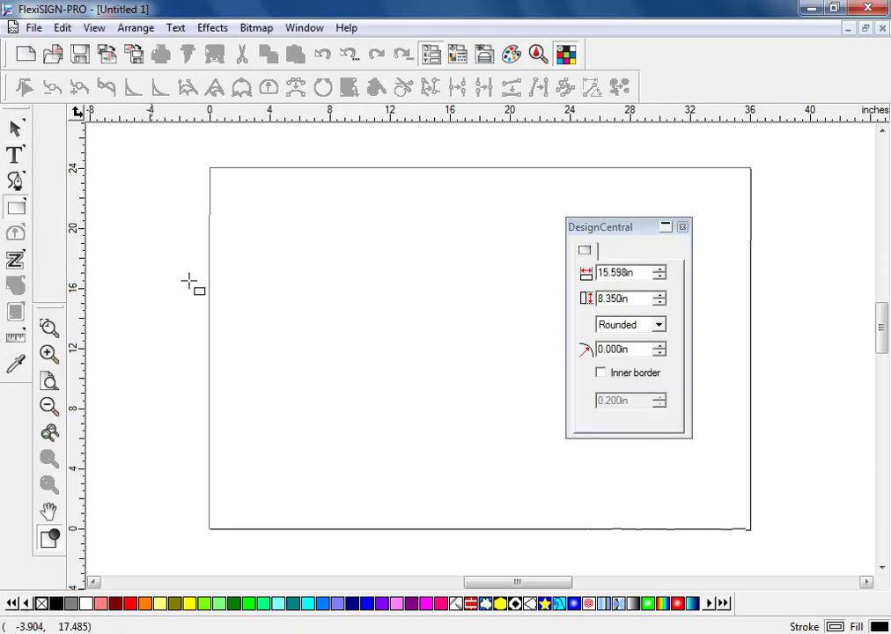
{"action": "left_click_drag", "start_coordinate": [276, 296], "coordinate": [504, 434]}
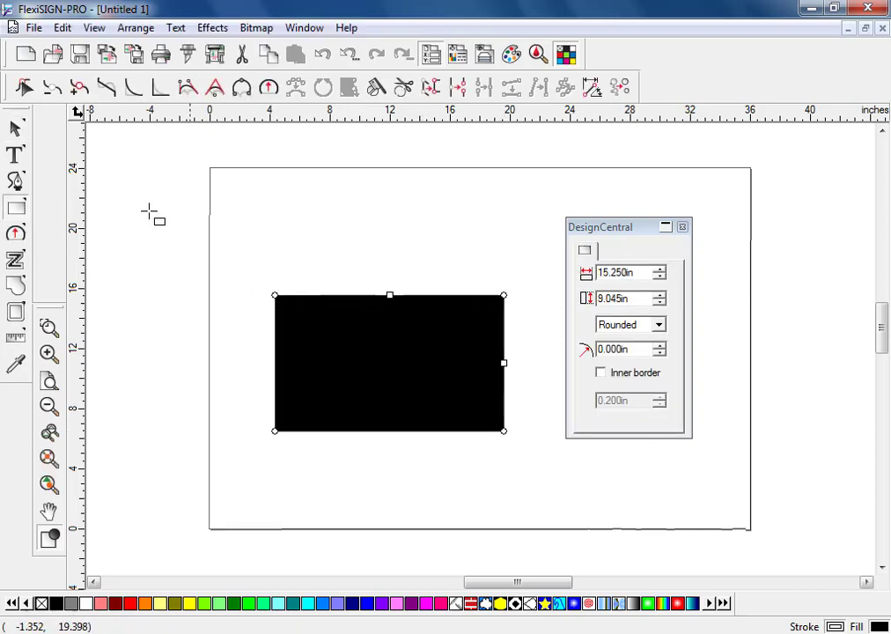
Cut the selected rectangle's outline open near the middle of its top edge with the Knife tool, and close the path again
{"action": "left_click", "coordinate": [17, 128]}
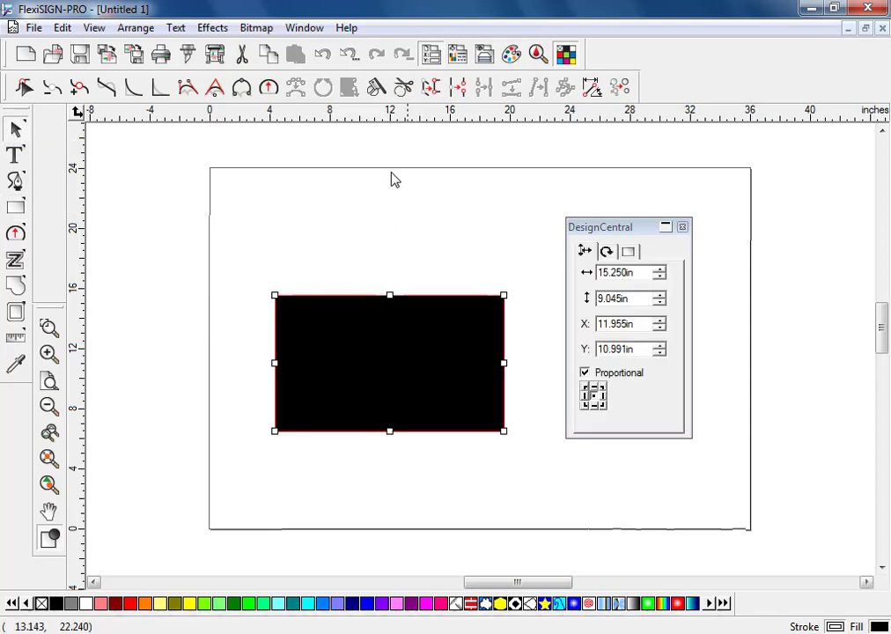
{"action": "left_click", "coordinate": [377, 87]}
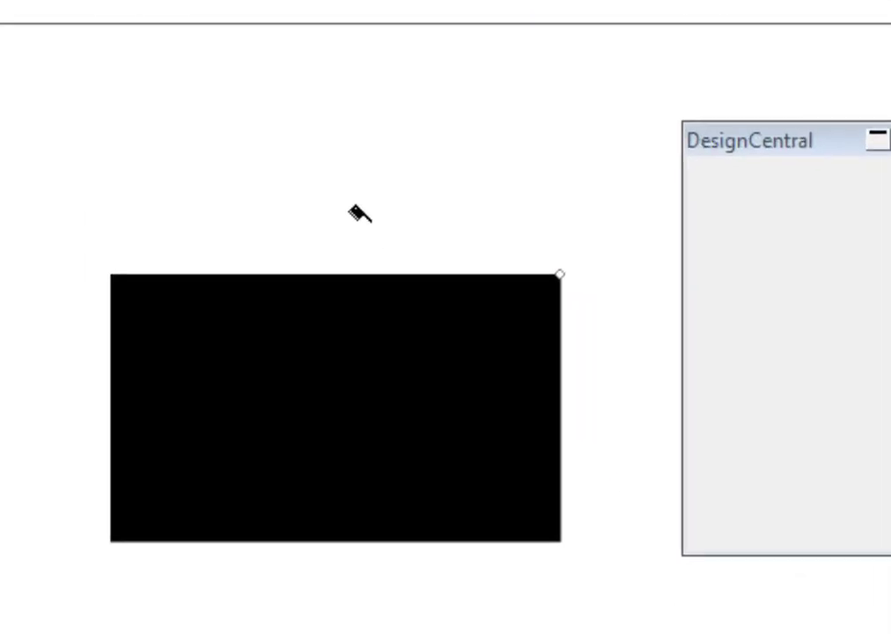
{"action": "left_click_drag", "start_coordinate": [350, 207], "coordinate": [255, 345]}
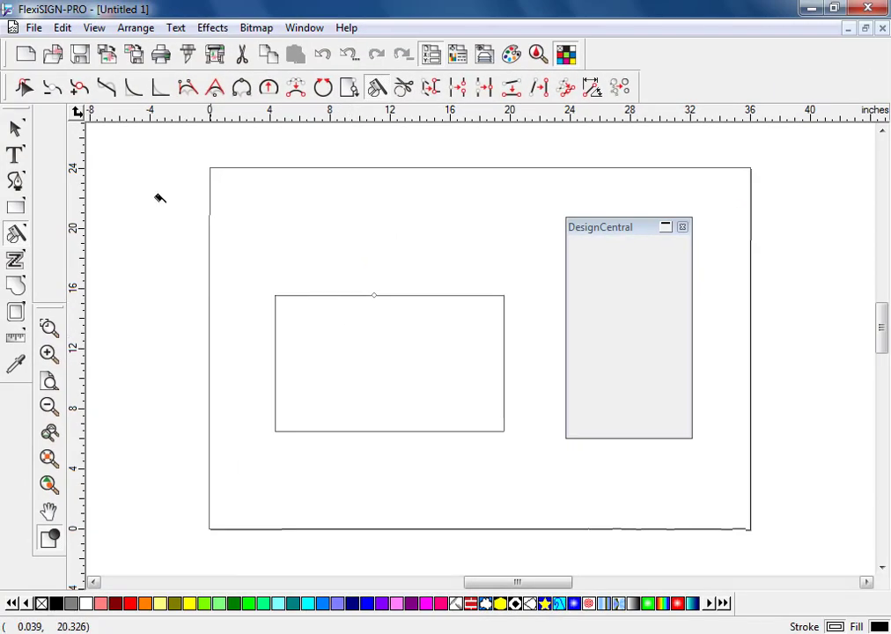
{"action": "left_click", "coordinate": [16, 130]}
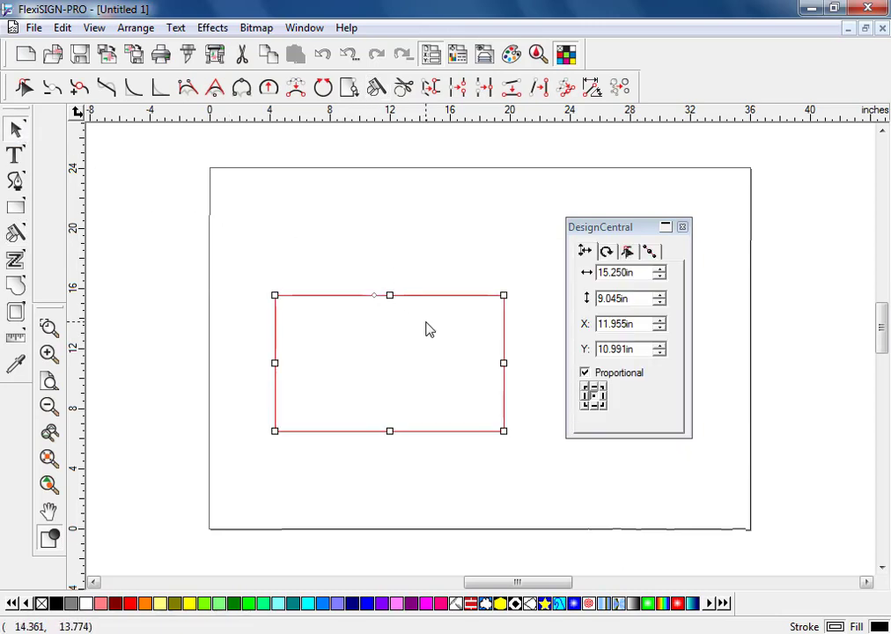
{"action": "left_click", "coordinate": [322, 87]}
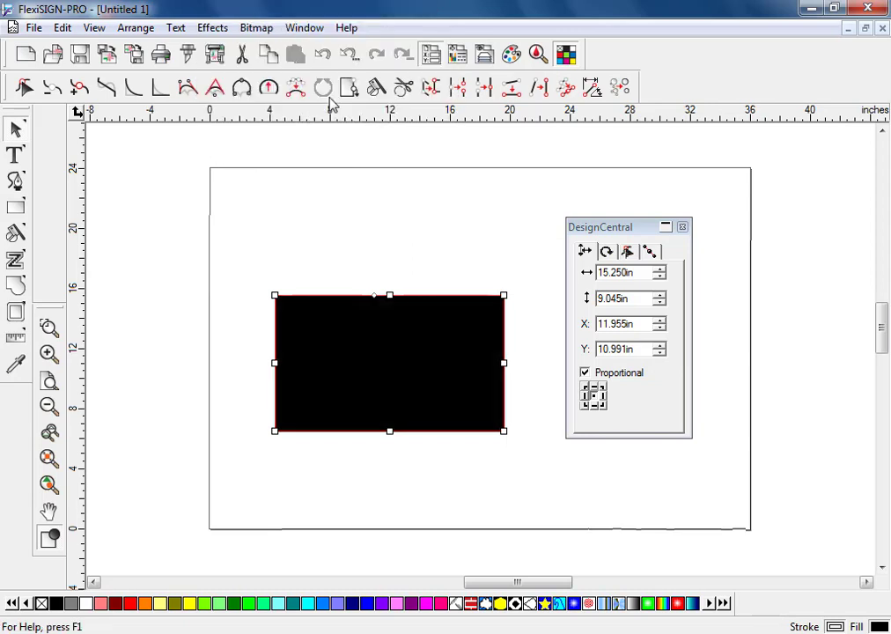
{"action": "left_click", "coordinate": [396, 244]}
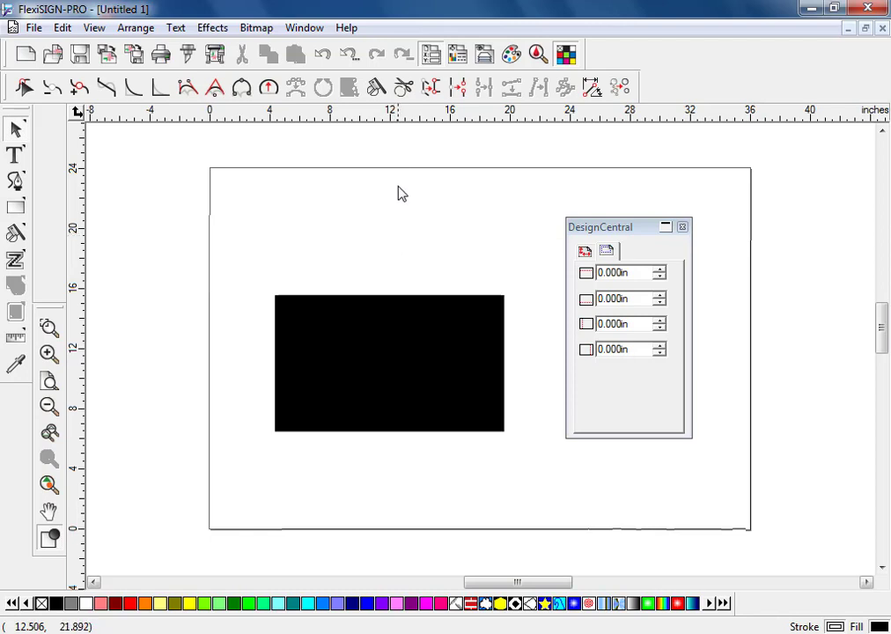
Slice the rectangle into two pieces with the Knife tool along a steep diagonal from above its top edge to below its bottom edge
{"action": "left_click", "coordinate": [377, 87]}
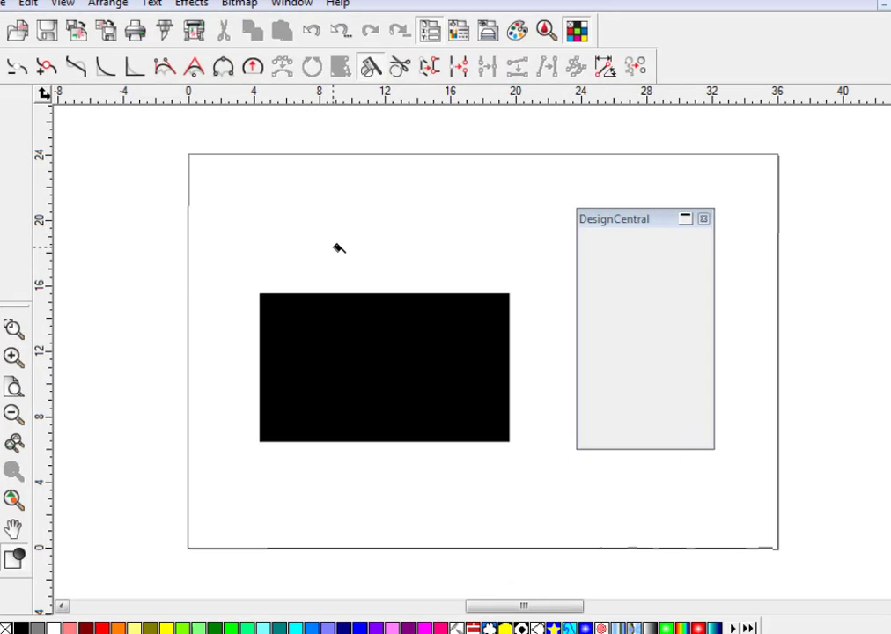
{"action": "left_click_drag", "start_coordinate": [335, 246], "coordinate": [447, 506]}
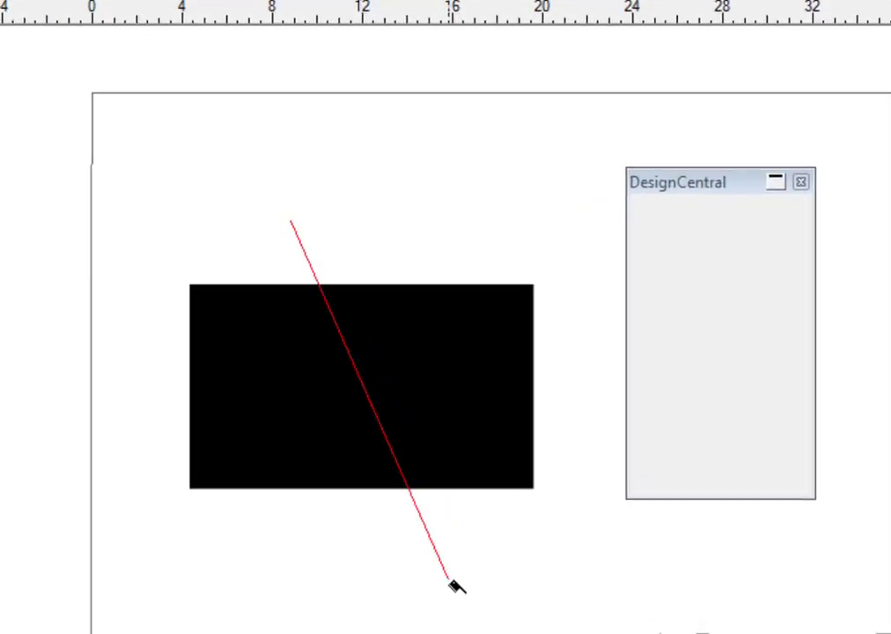
{"action": "left_click_drag", "start_coordinate": [449, 583], "coordinate": [442, 607]}
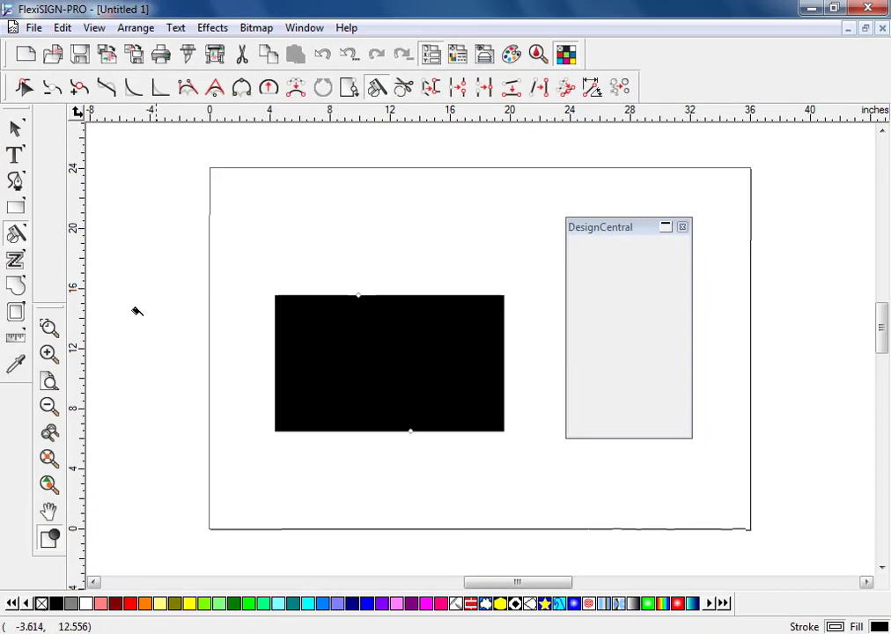
{"action": "left_click", "coordinate": [16, 128]}
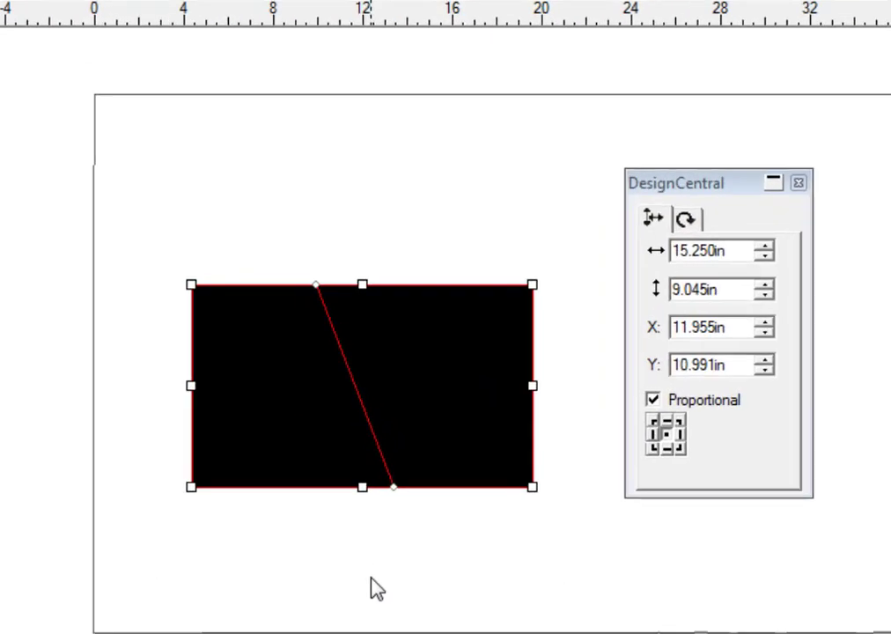
Separate the two pieces by moving the left one about 0.6 in to the left
{"action": "left_click", "coordinate": [388, 527]}
{"action": "left_click", "coordinate": [330, 383]}
{"action": "left_click_drag", "start_coordinate": [296, 402], "coordinate": [283, 403]}
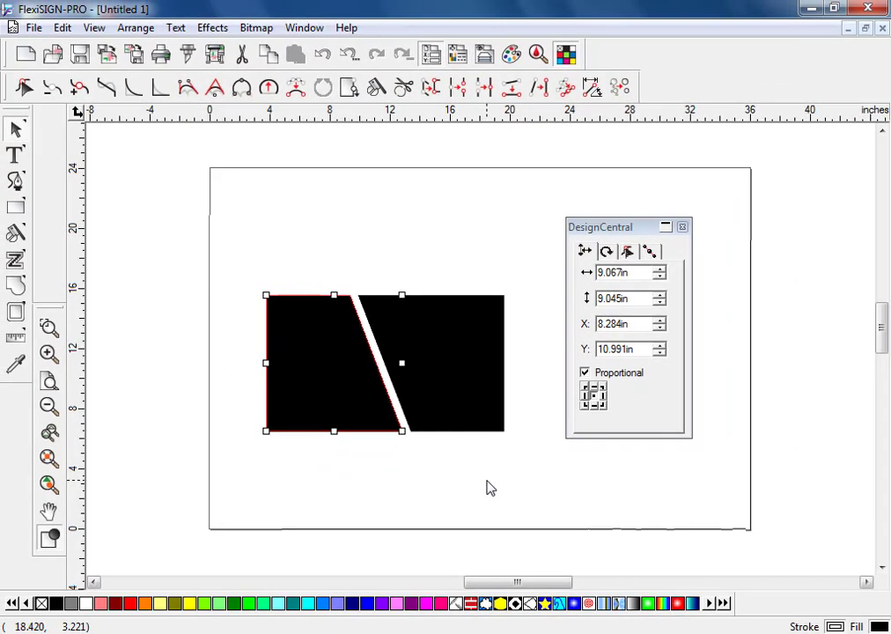
Select both cut pieces together, move them about 5.2 in up the page, and deselect them
{"action": "left_click", "coordinate": [492, 497]}
{"action": "left_click_drag", "start_coordinate": [230, 264], "coordinate": [539, 483]}
{"action": "left_click_drag", "start_coordinate": [473, 393], "coordinate": [479, 316]}
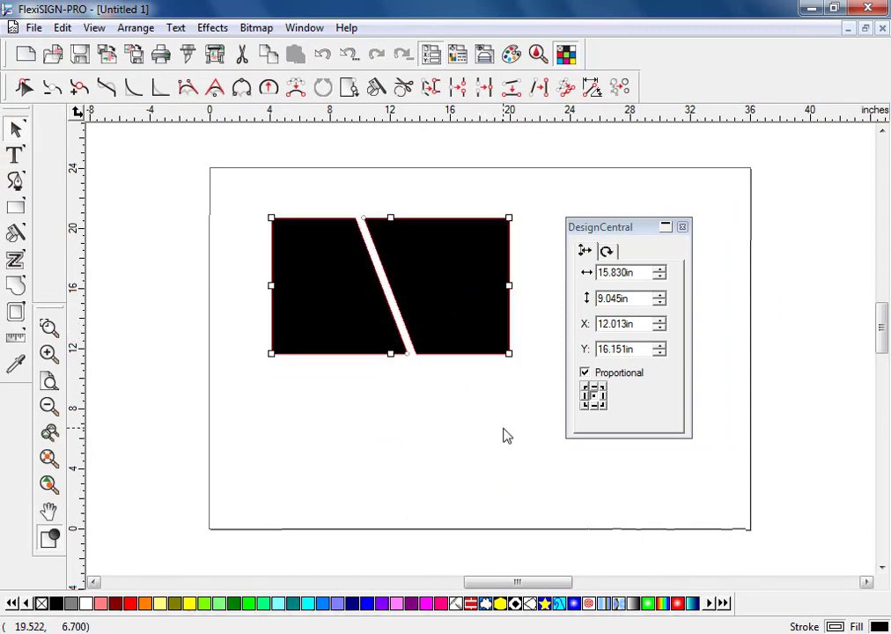
{"action": "left_click", "coordinate": [505, 435]}
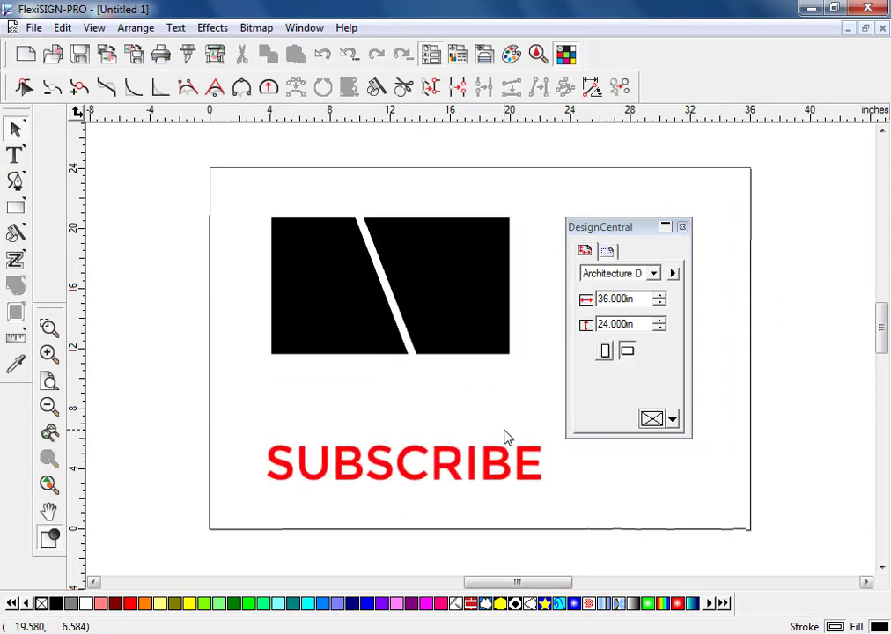